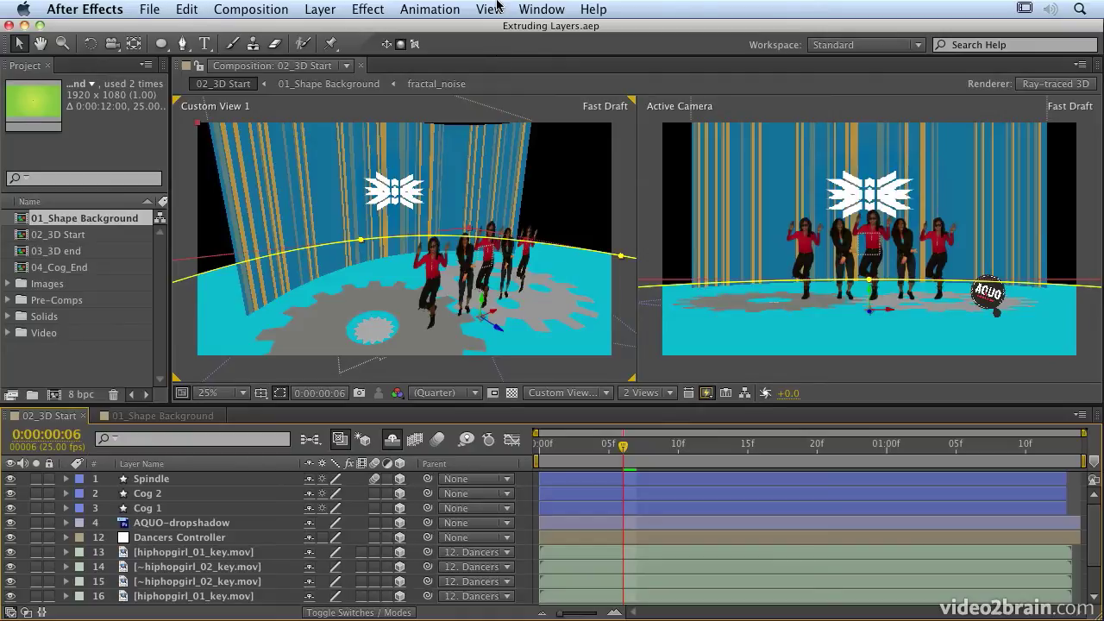
- Preview the opening frames, select Cog 1, and orbit and pan the Custom View to frame the cogs
click(288, 244)
drag(582, 448, 617, 457)
click(156, 510)
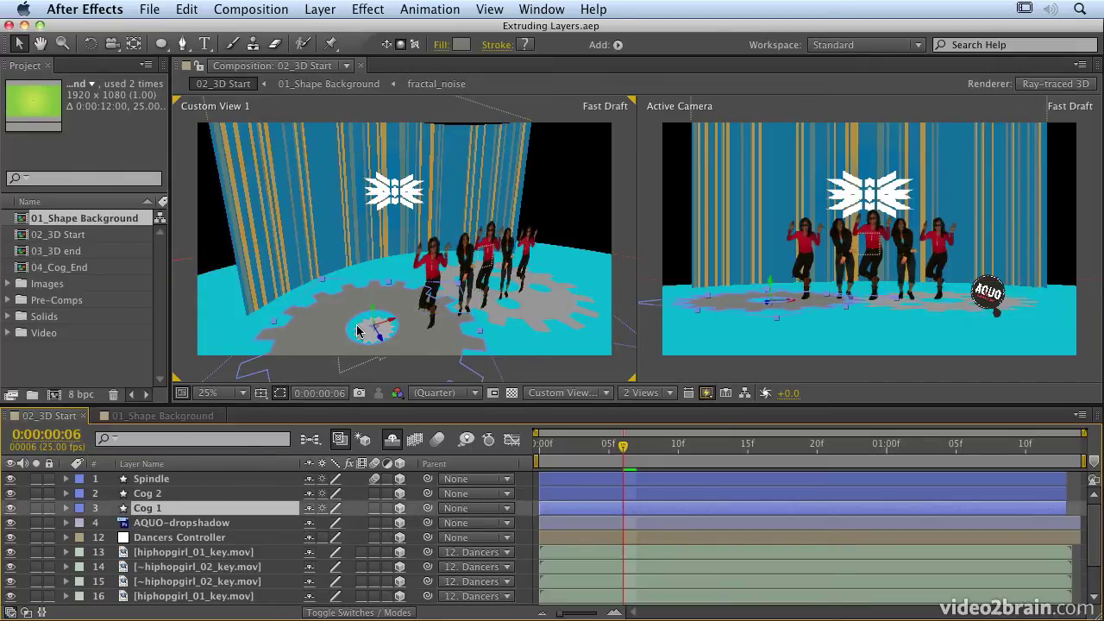
key(c)
drag(359, 329, 363, 311)
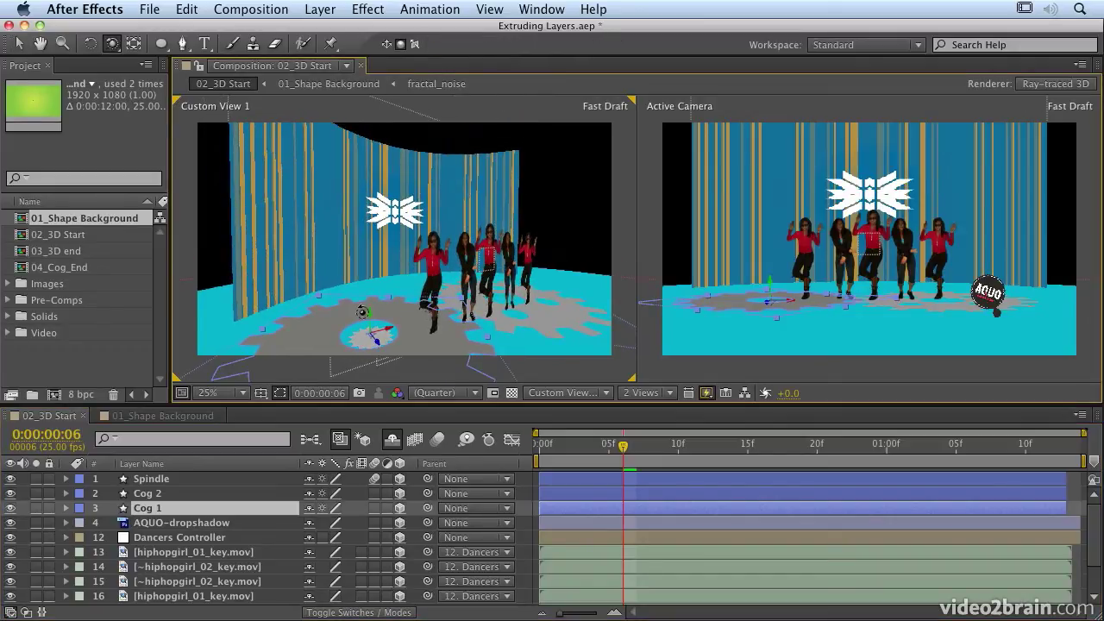
key(c)
mouse_move(360, 312)
mouse_down()
mouse_move(364, 337)
mouse_move(362, 279)
mouse_move(363, 308)
mouse_up()
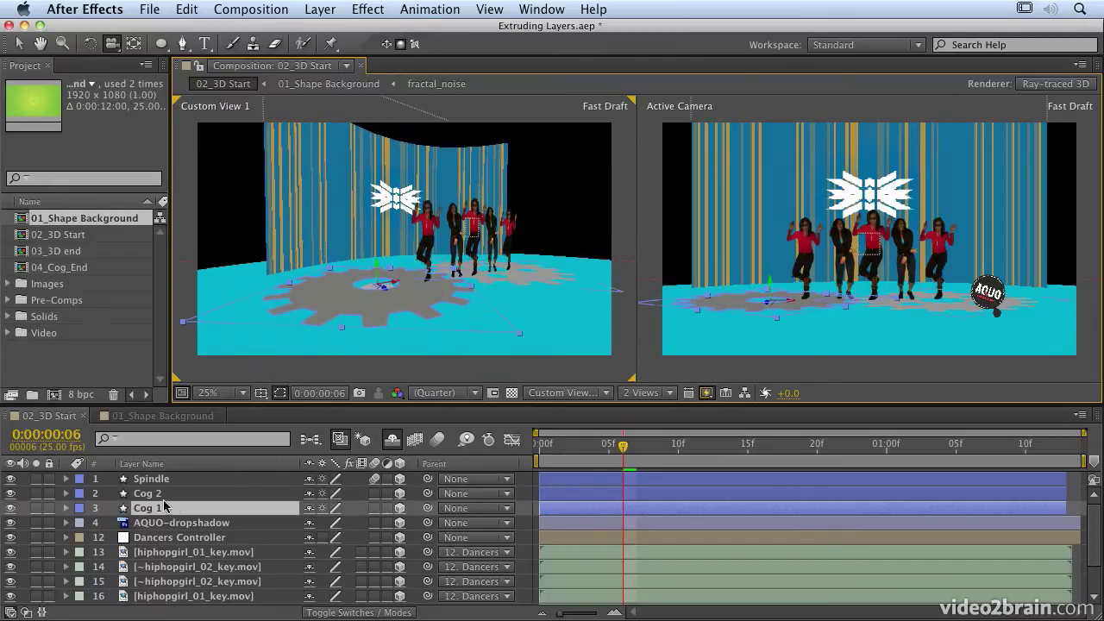
- Expand Cog 1 to its Geometry Options, showing Extrusion Depth 0.0
click(65, 508)
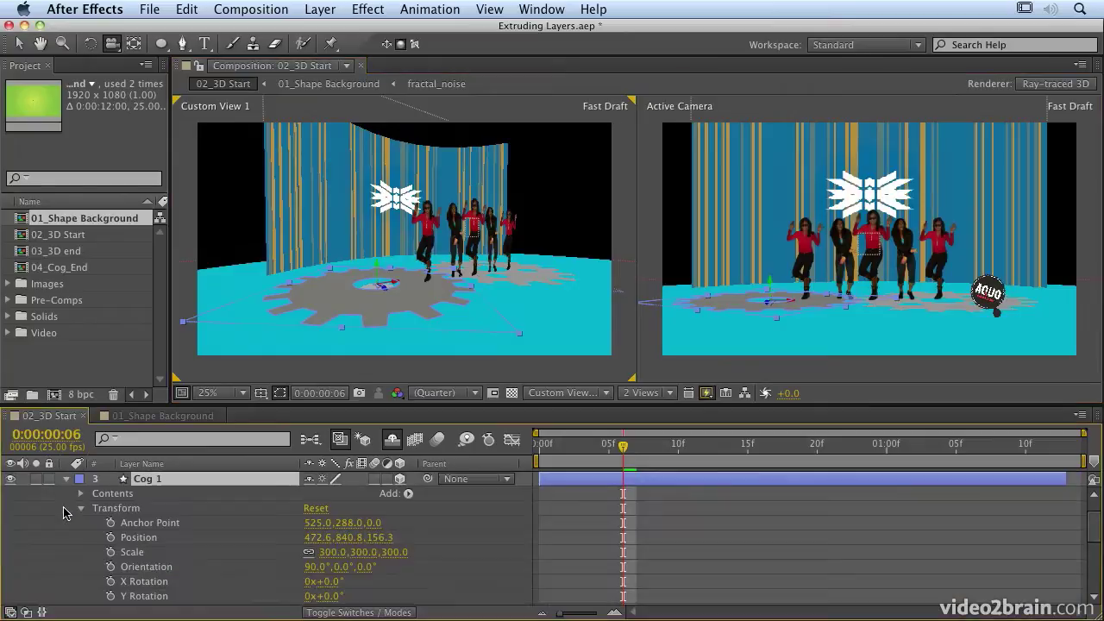
click(81, 508)
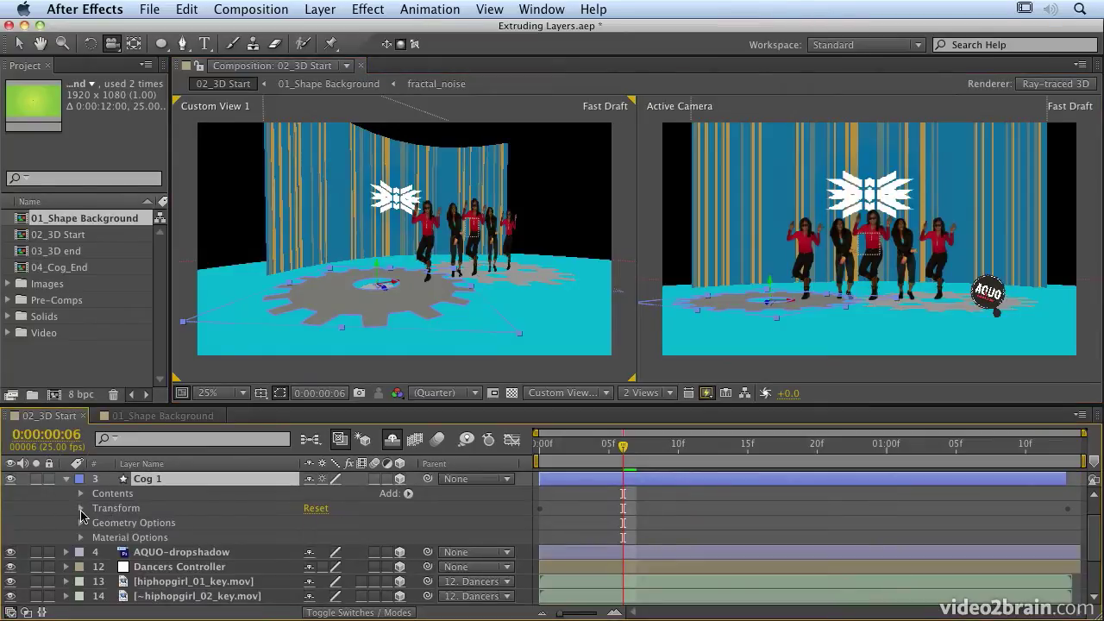
click(81, 523)
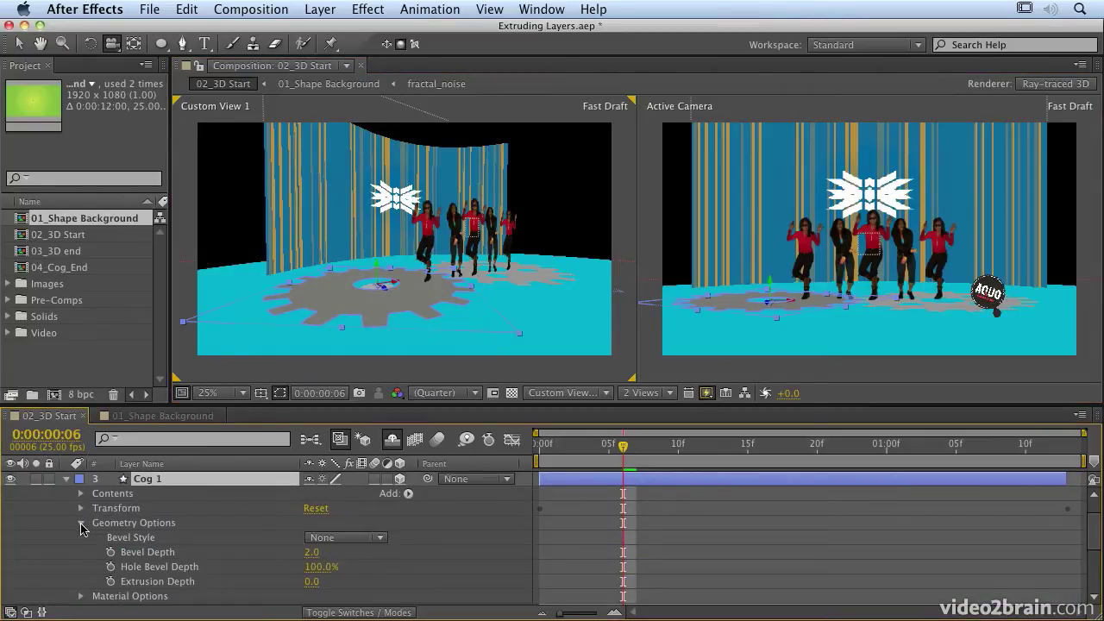
- Switch the composition's renderer to Classic 3D
click(1084, 89)
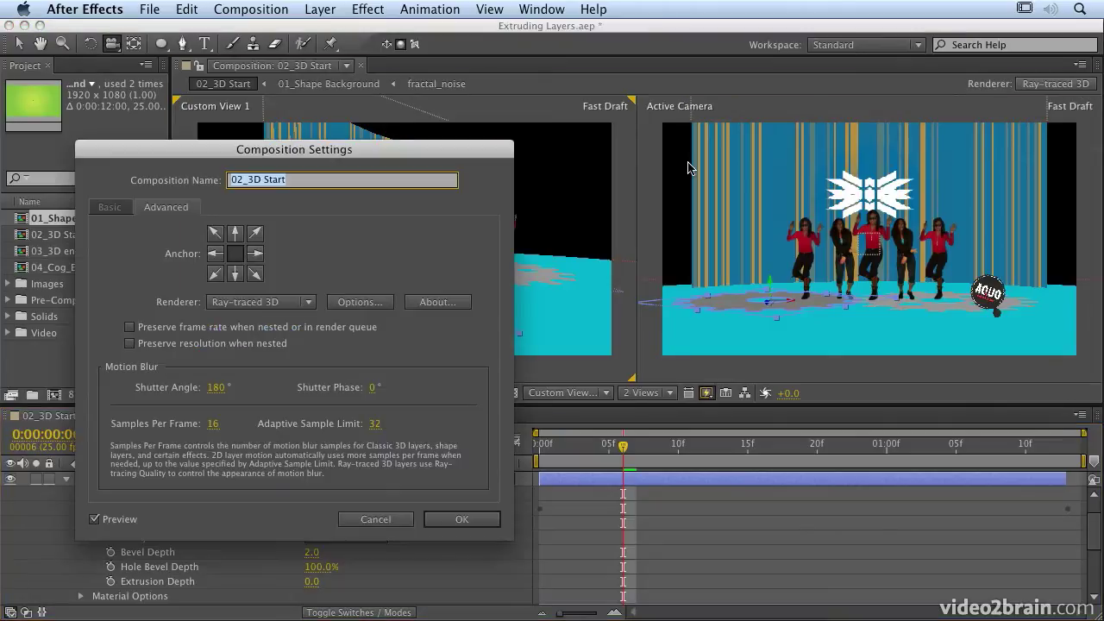
click(247, 302)
click(251, 314)
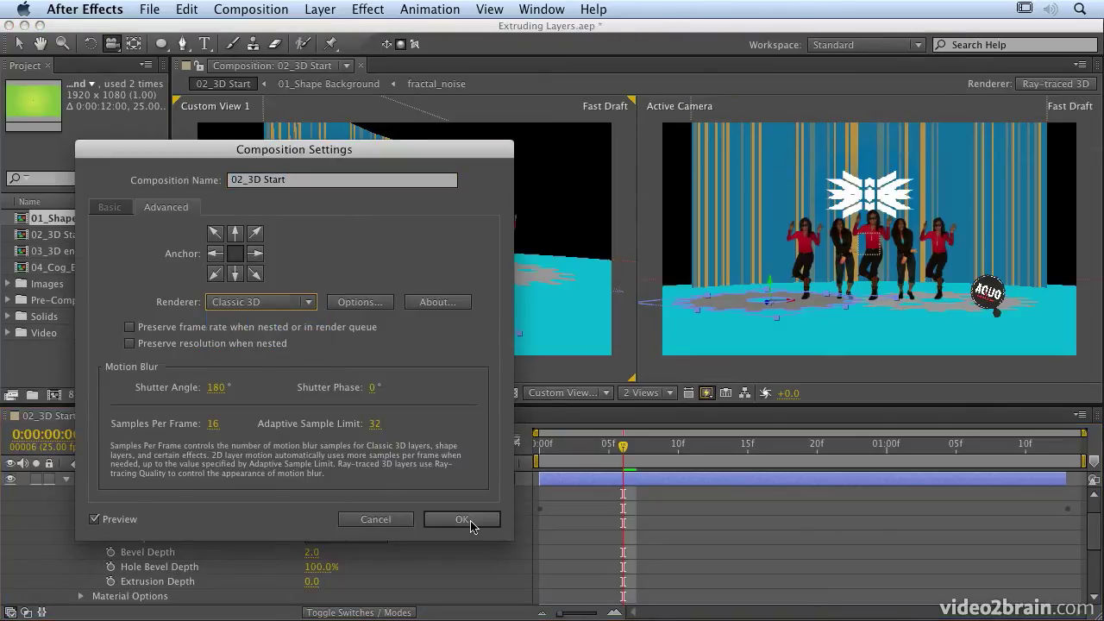
click(462, 519)
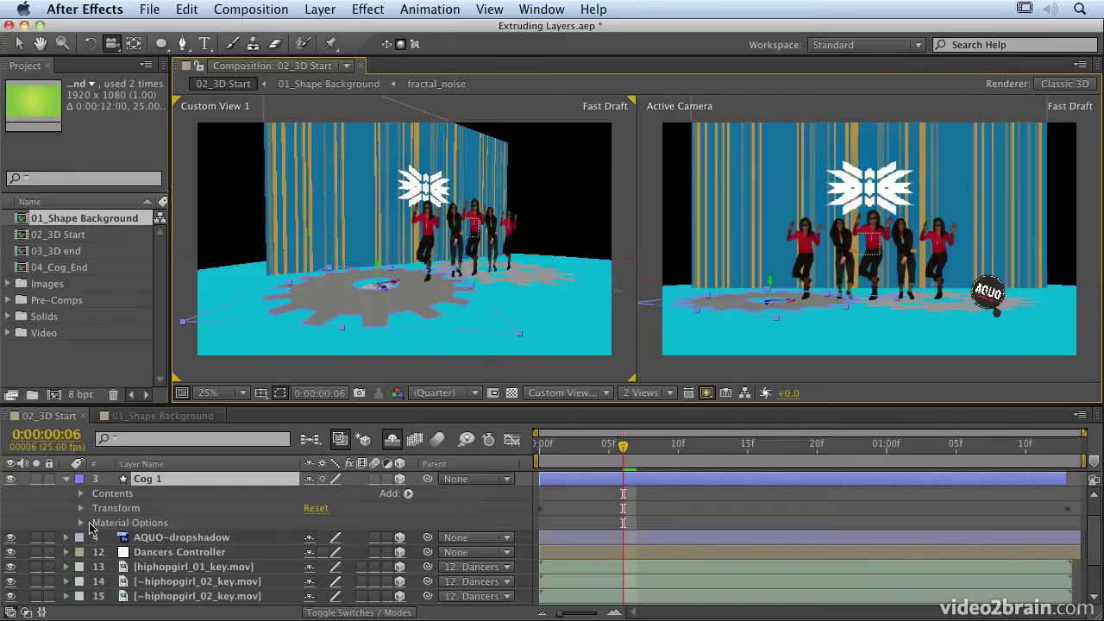
- Set the composition's renderer back to Ray-traced 3D
click(1046, 85)
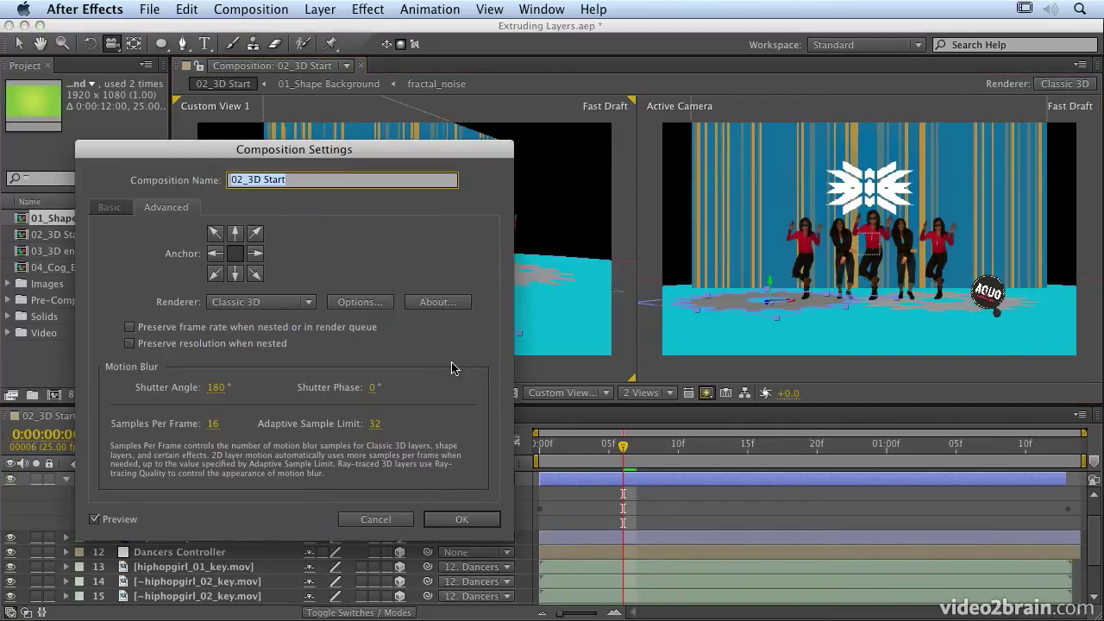
click(292, 304)
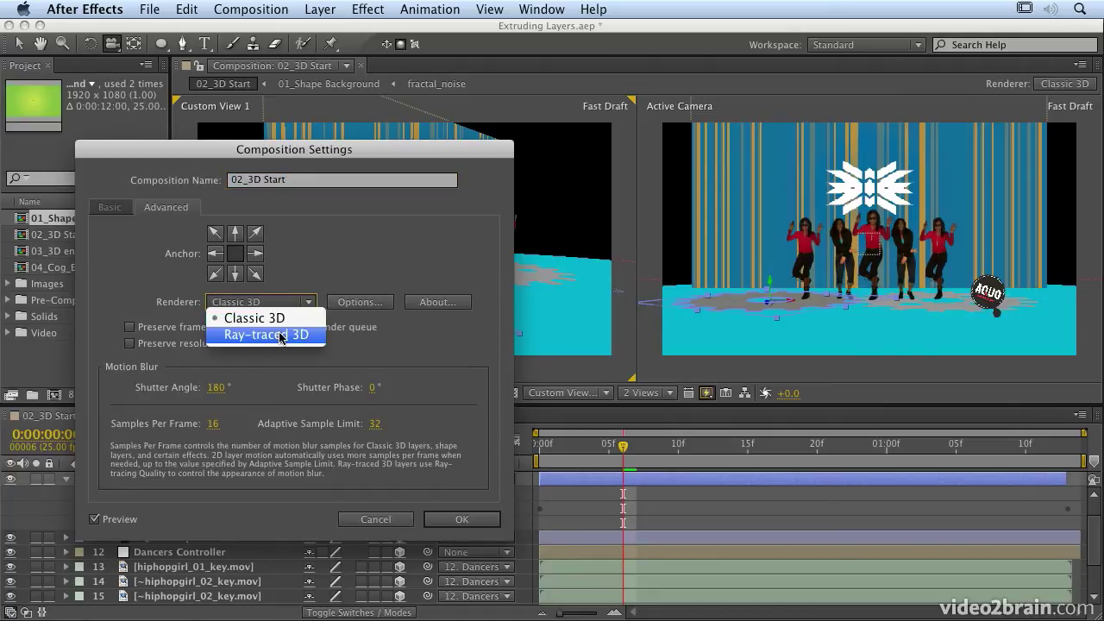
click(279, 336)
click(467, 519)
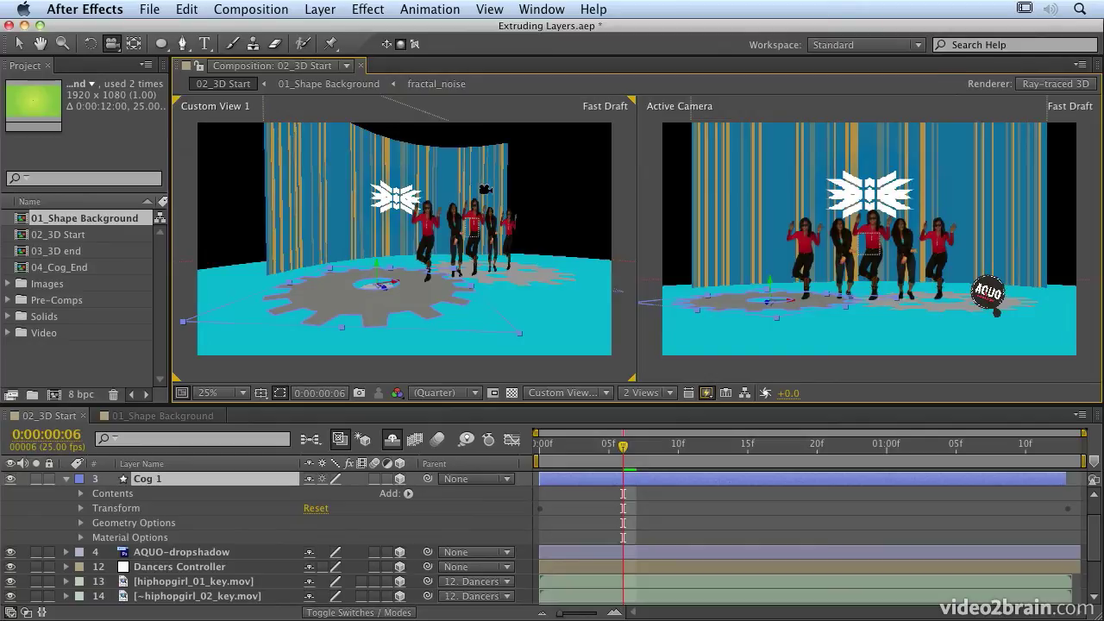
- Scrub Cog 1's Extrusion Depth to 40.0 and orbit the view to inspect the solid gear
click(80, 524)
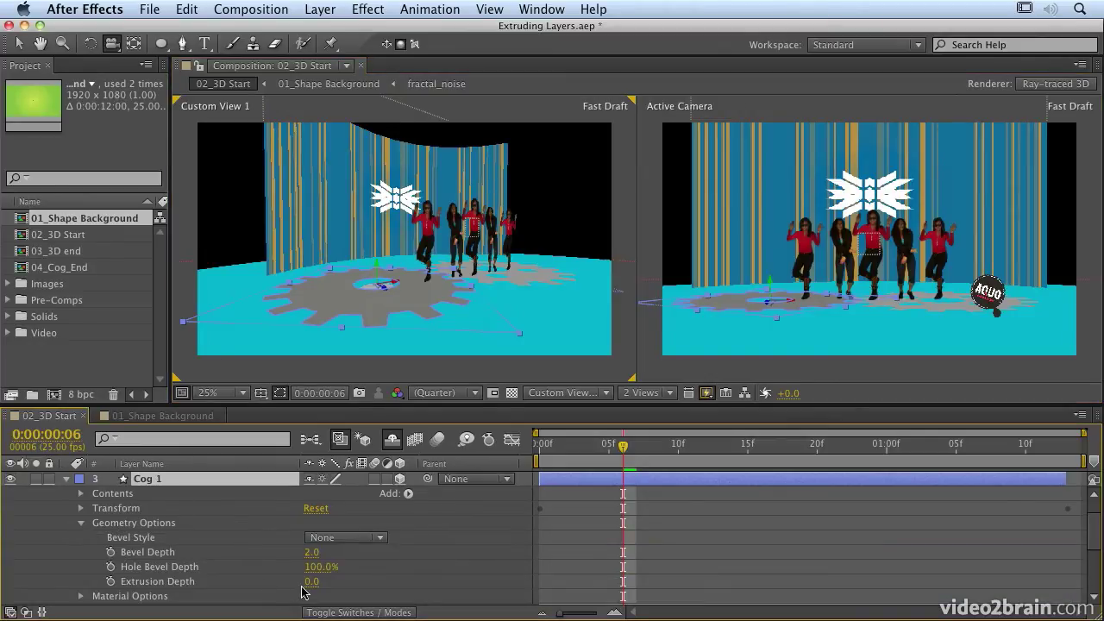
drag(309, 583, 337, 583)
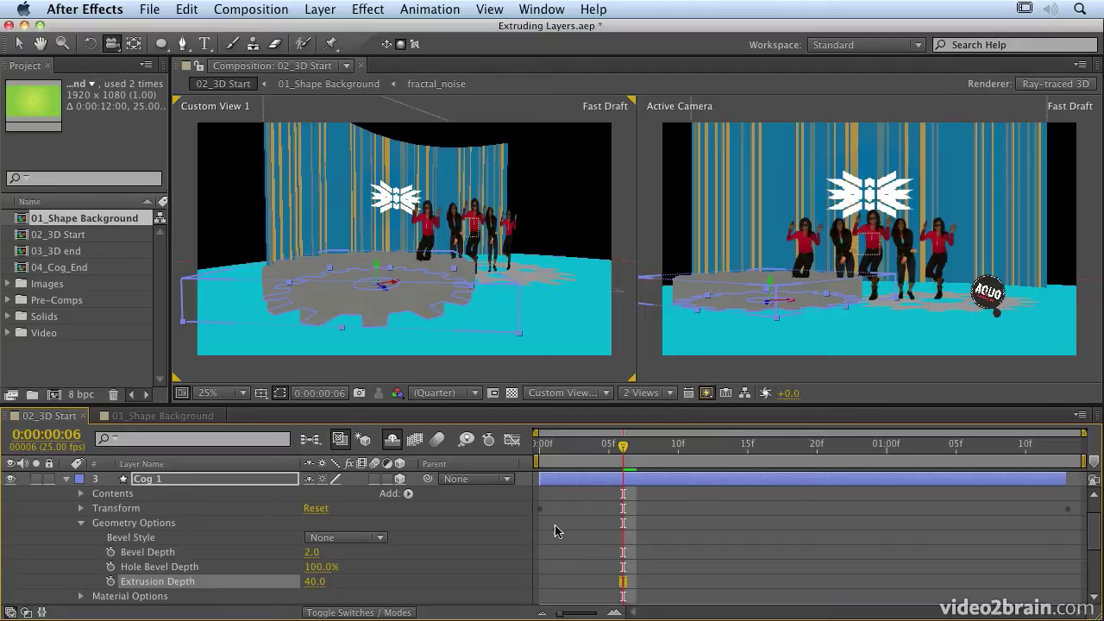
mouse_move(424, 295)
mouse_down()
mouse_move(371, 283)
mouse_move(436, 294)
mouse_move(416, 297)
mouse_up()
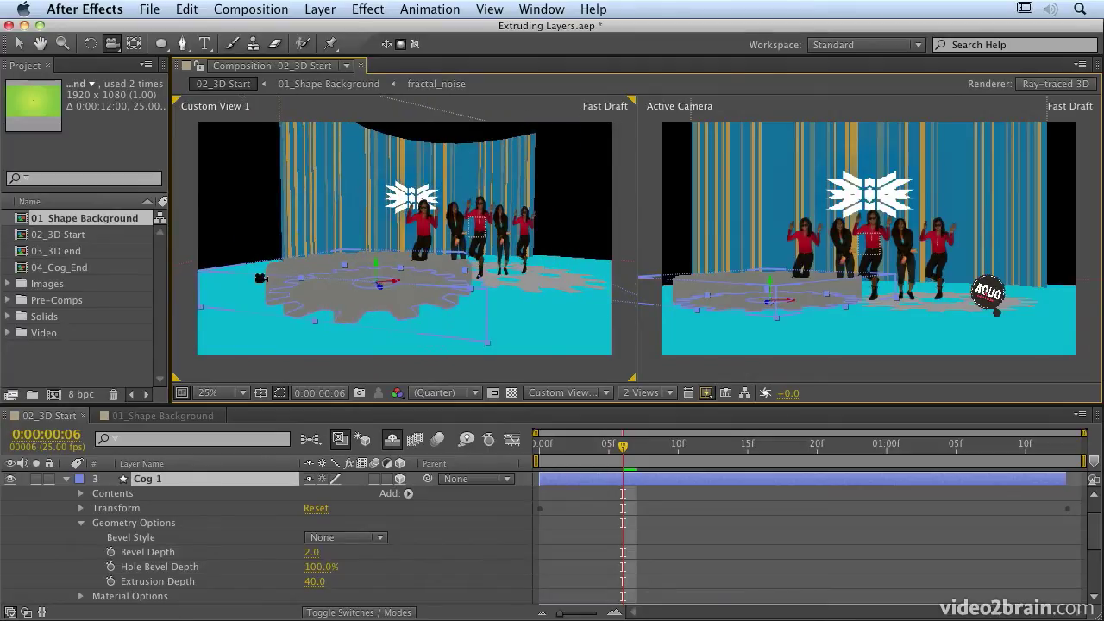
- Add a spot light at 100% intensity
click(320, 9)
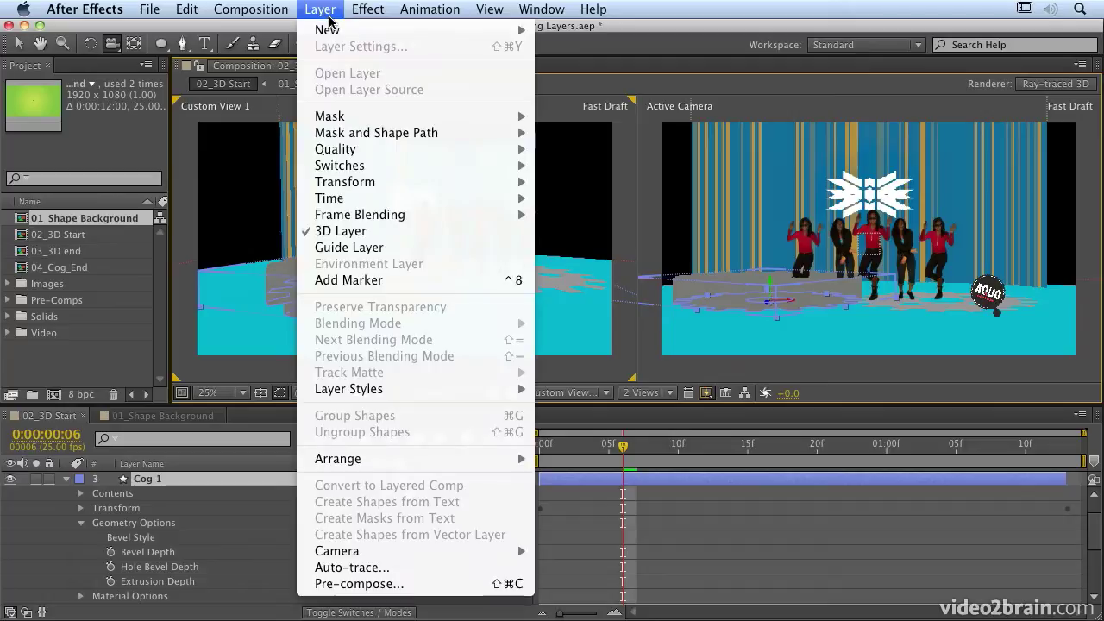
mouse_move(328, 31)
click(552, 68)
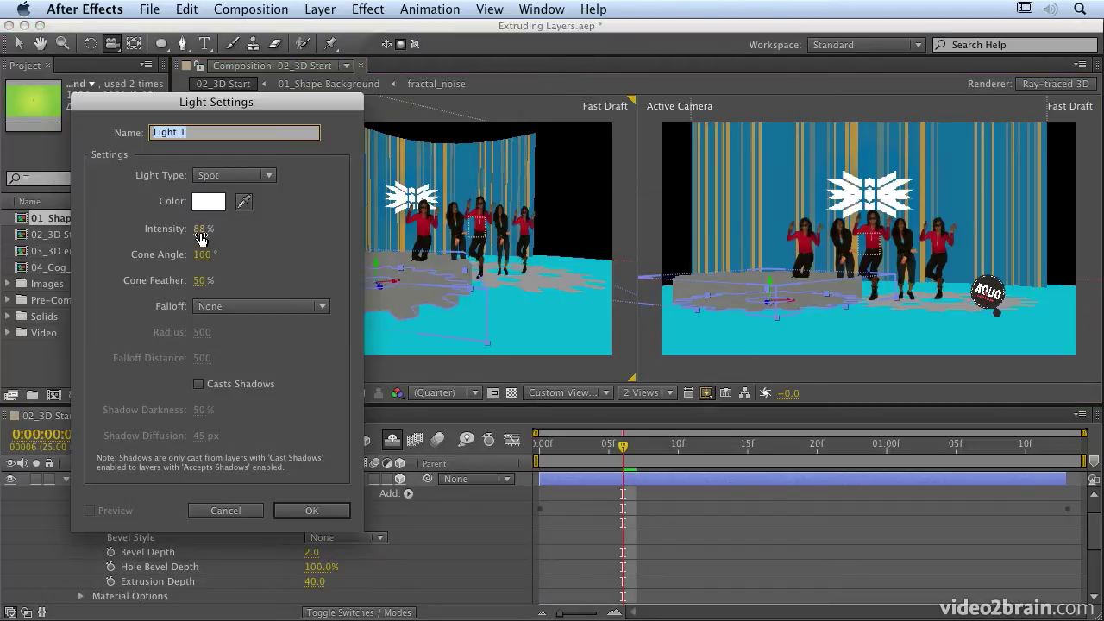
click(200, 229)
text(100)
key(Return)
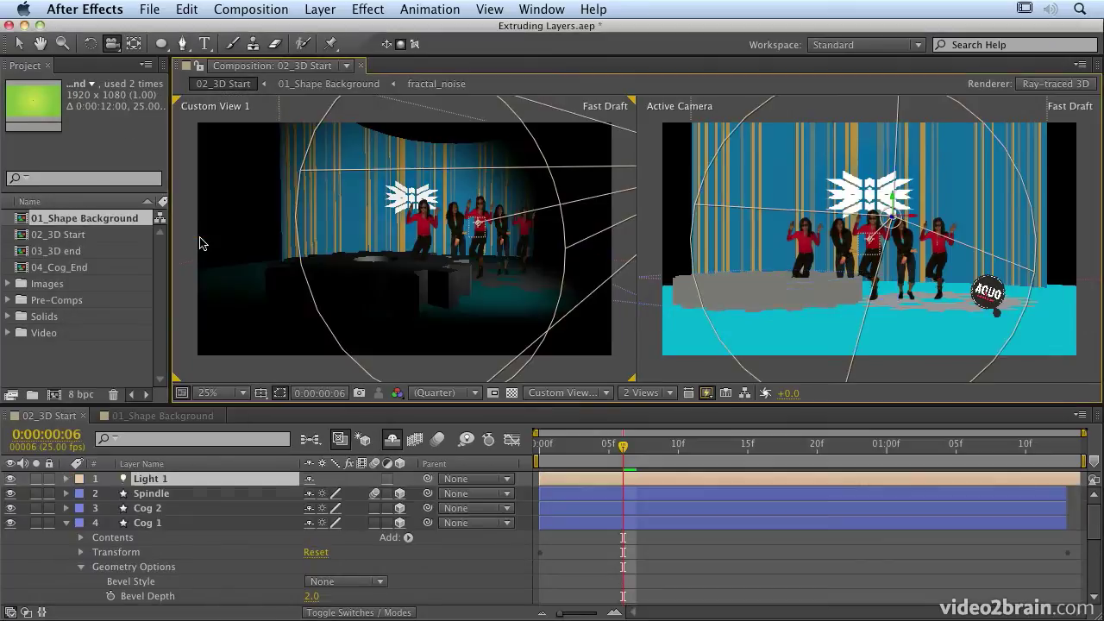
- Add a second, Ambient light at 100% intensity
click(311, 10)
mouse_move(320, 29)
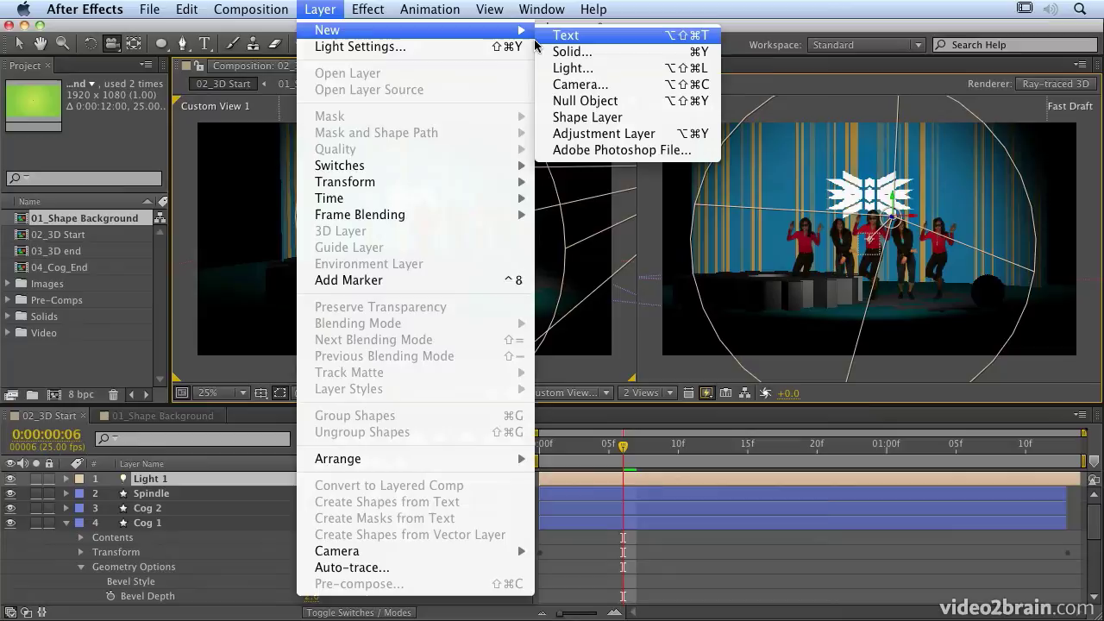
click(570, 68)
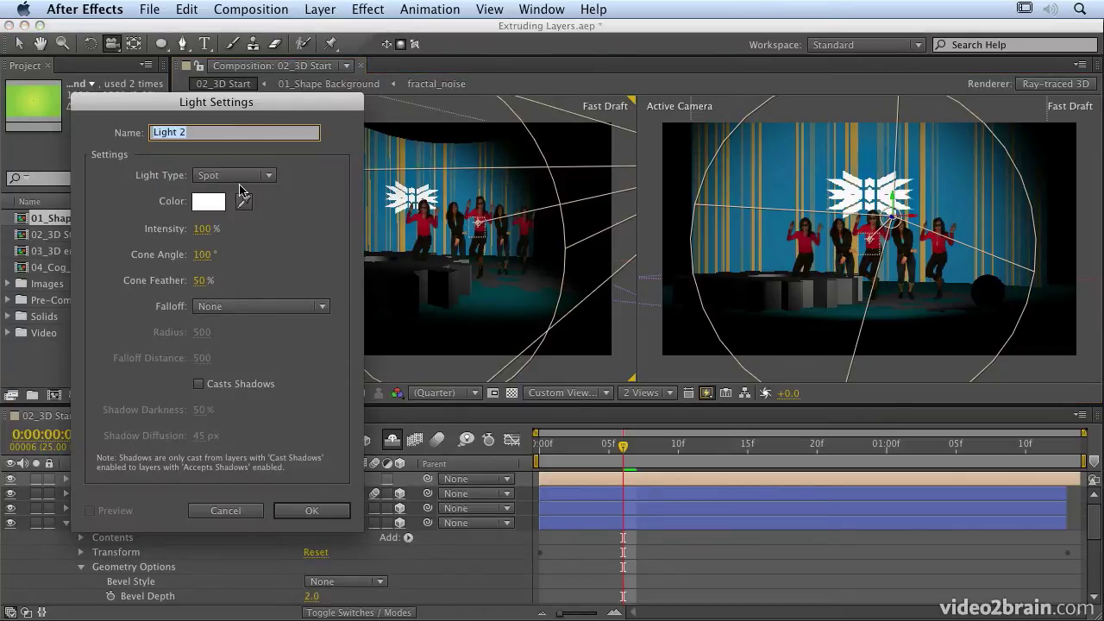
click(246, 175)
click(244, 238)
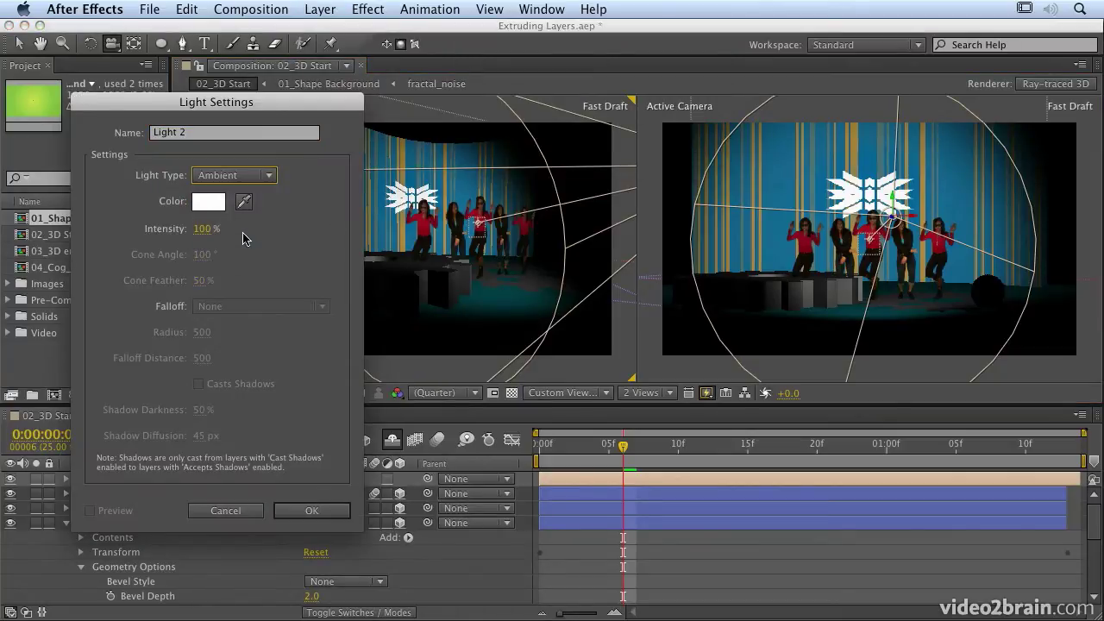
click(207, 231)
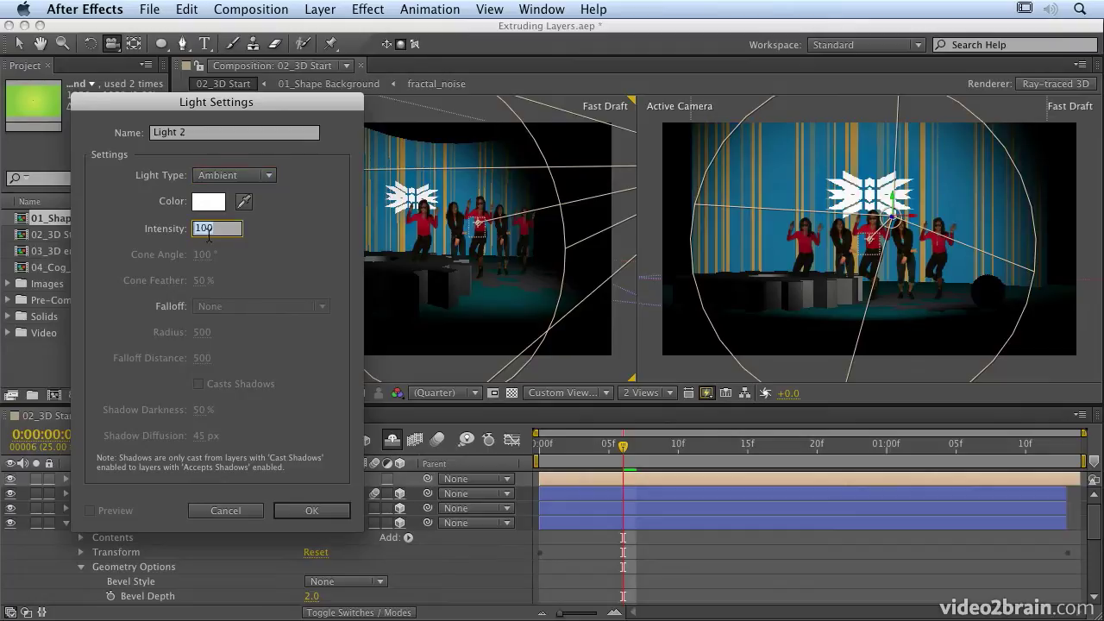
click(332, 510)
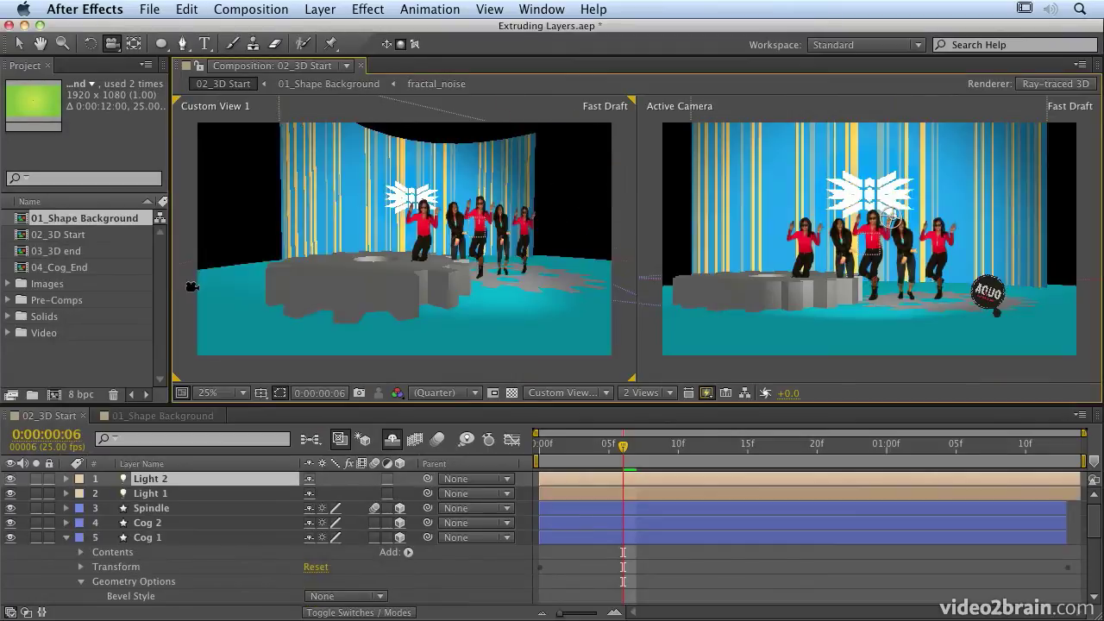
- Reduce Cog 1's Extrusion Depth to 27, give it an Angular bevel and deepen the bevel
mouse_move(412, 287)
mouse_down()
mouse_move(413, 328)
mouse_move(406, 258)
mouse_move(423, 289)
mouse_up()
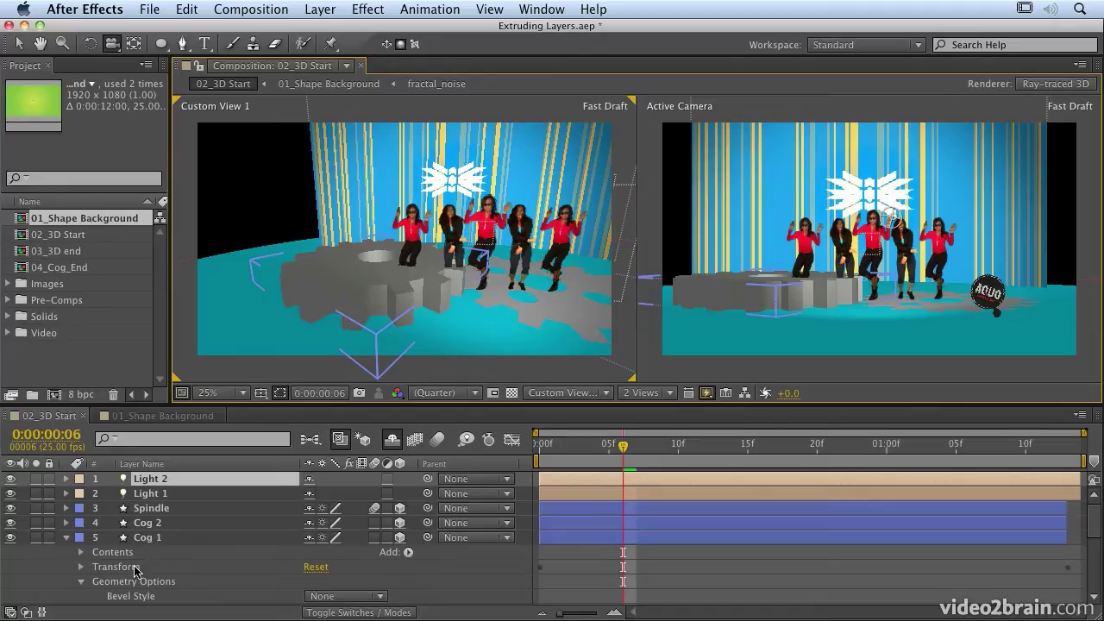
scroll(135, 570, down, 3)
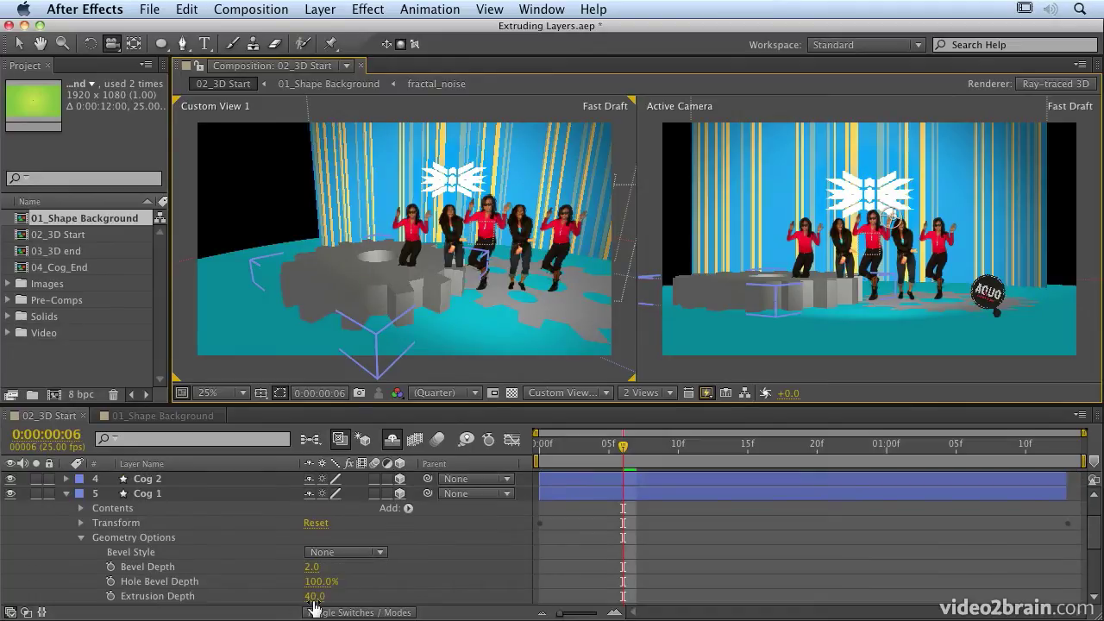
drag(317, 597, 307, 596)
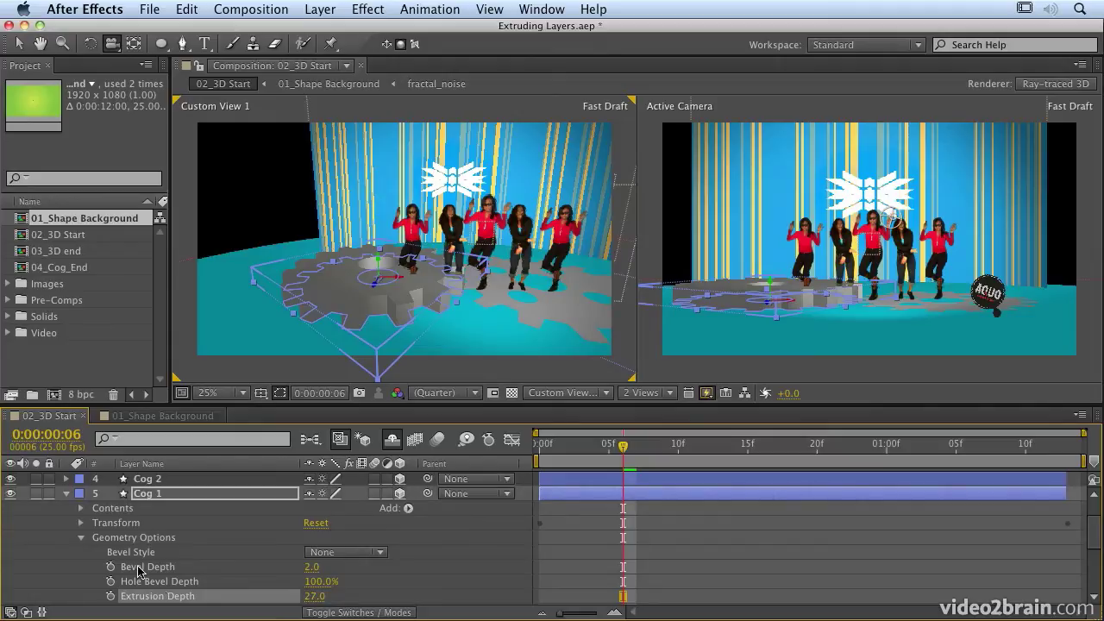
click(356, 555)
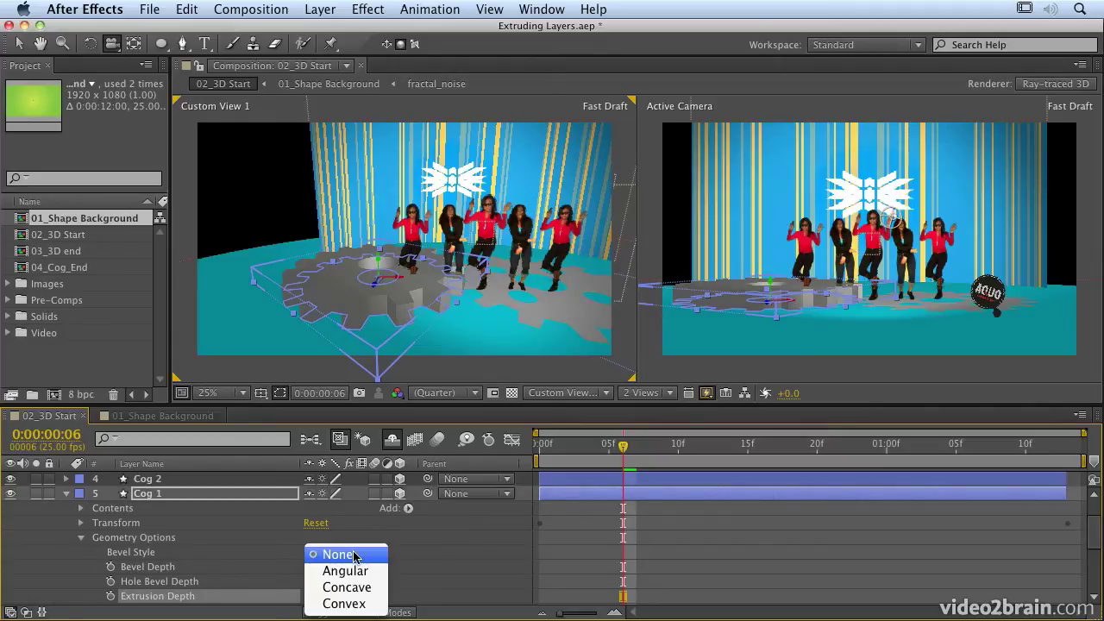
click(354, 572)
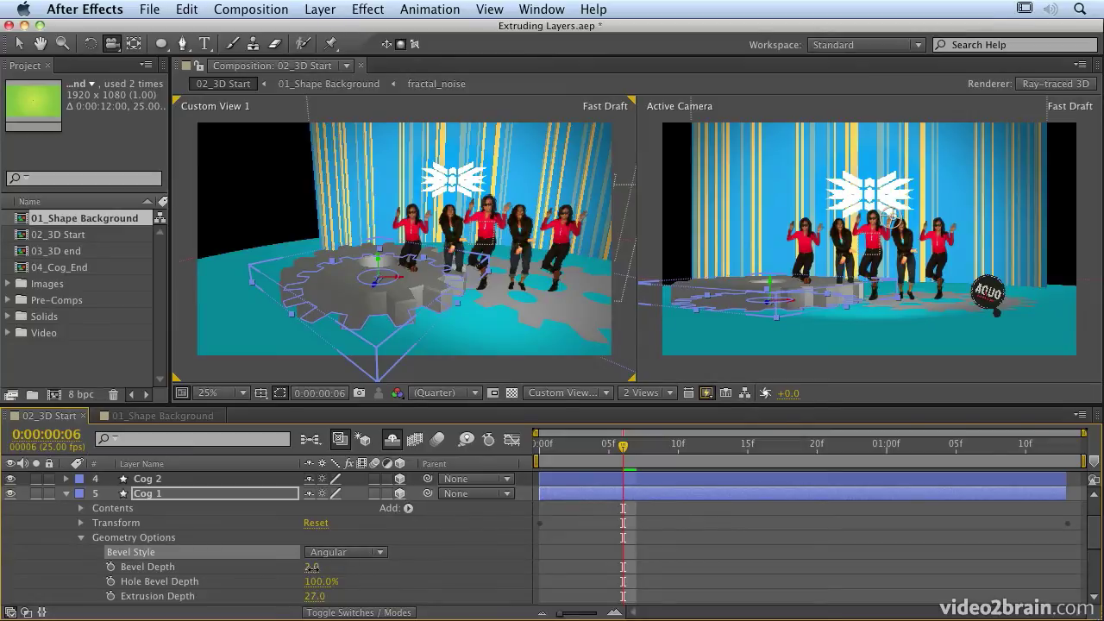
drag(311, 567, 332, 569)
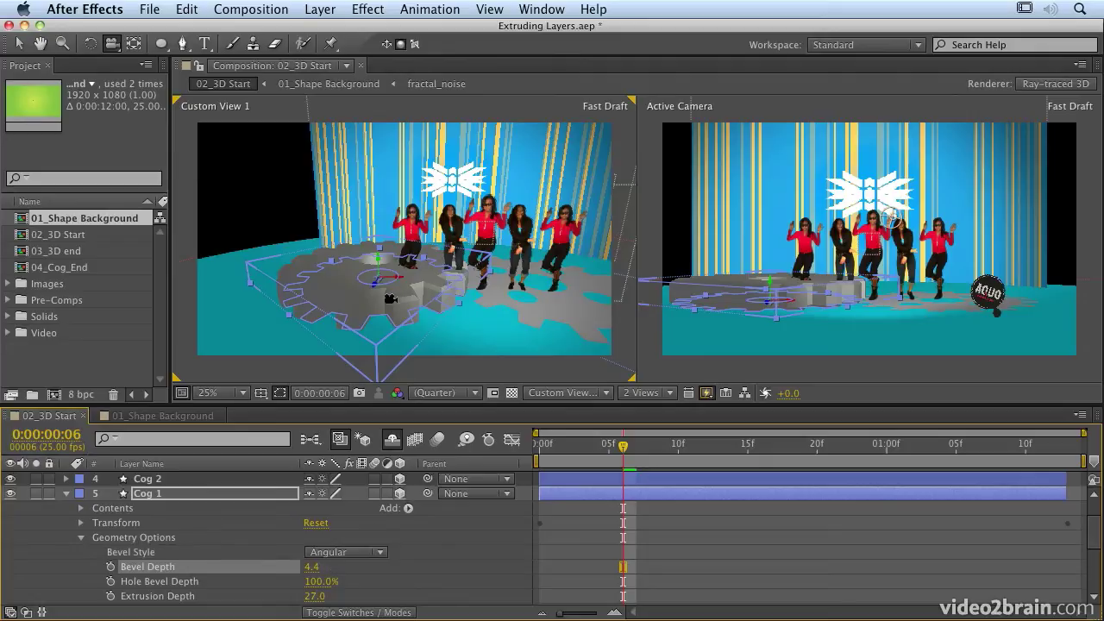
- Orbit to check the cogs and lower Cog 1's Hole Bevel Depth to 72%
drag(377, 279, 624, 363)
drag(405, 324, 357, 262)
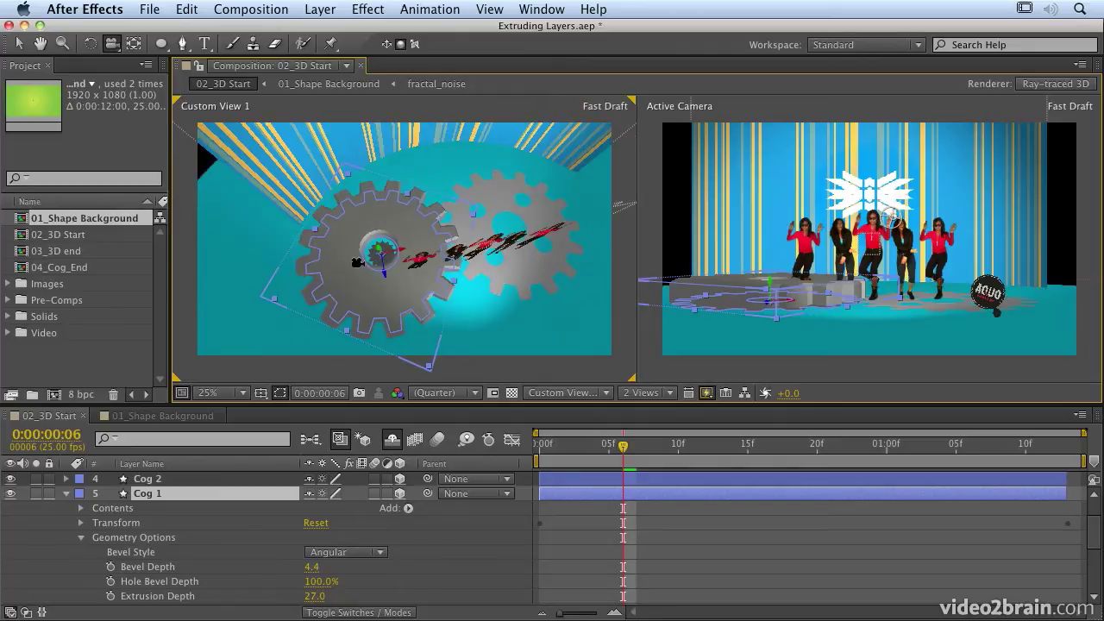
drag(326, 581, 323, 589)
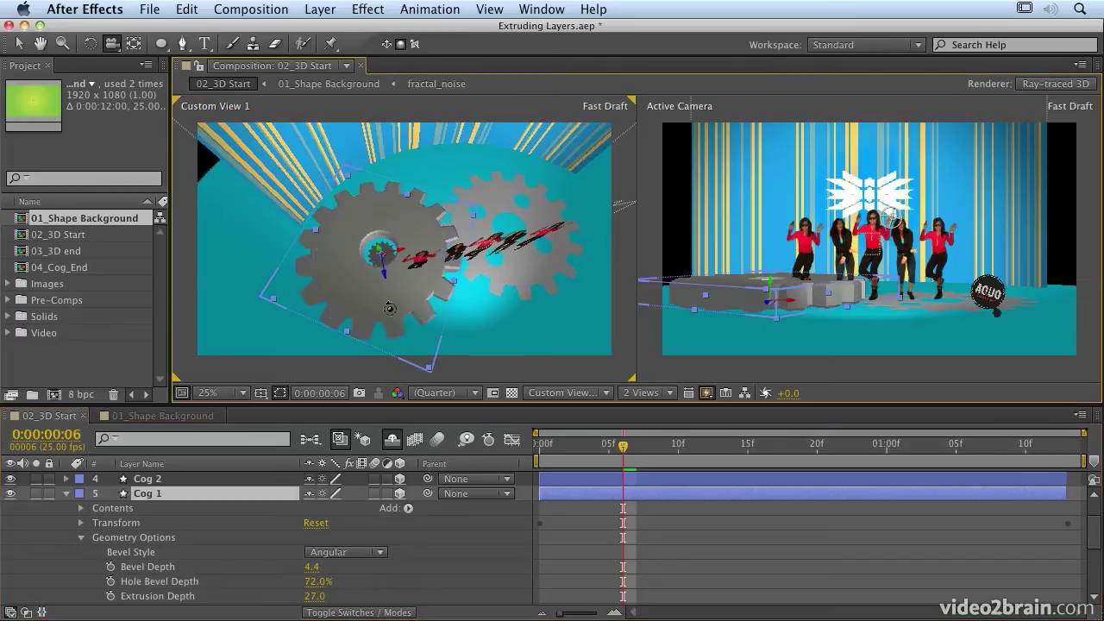
drag(402, 327, 389, 268)
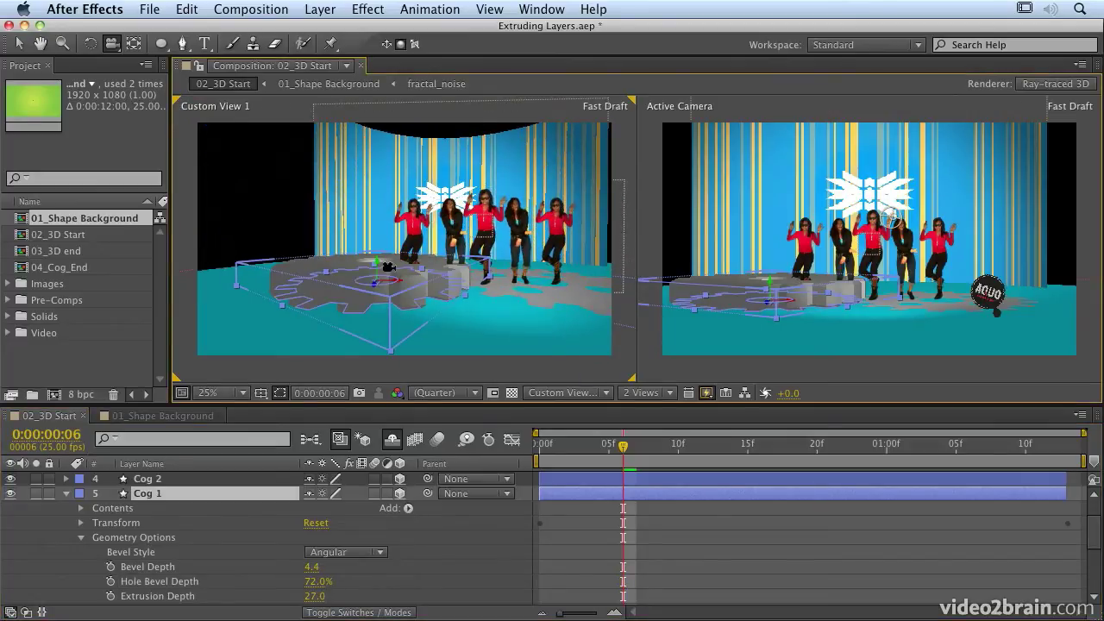
- Try a Concave bevel on Cog 1, then settle on Convex
click(361, 555)
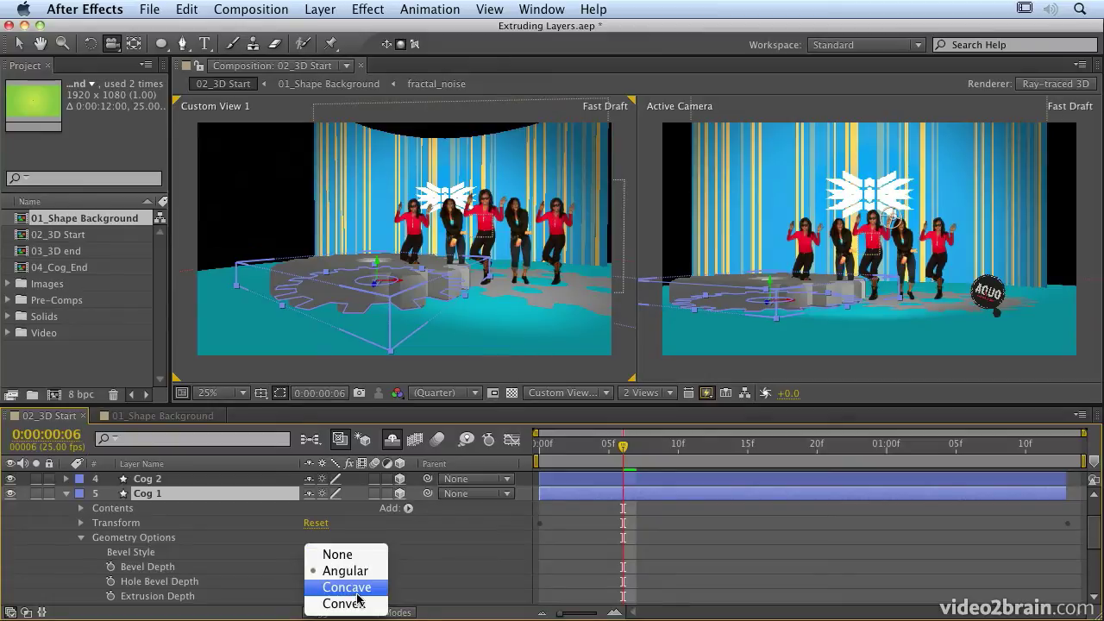
click(358, 593)
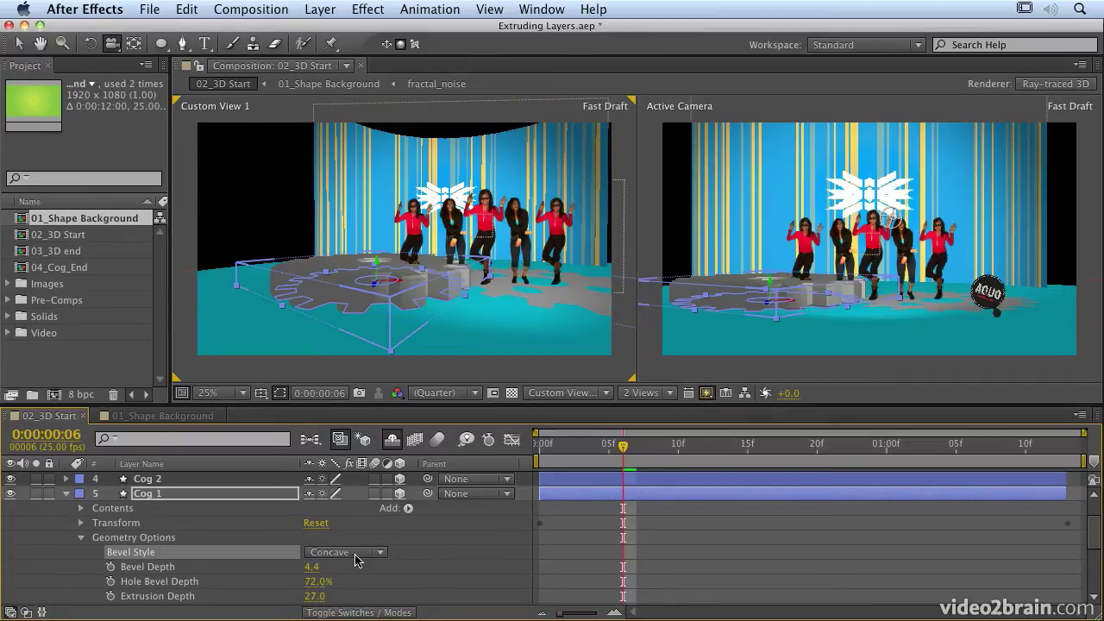
click(358, 556)
click(363, 604)
drag(379, 310, 414, 317)
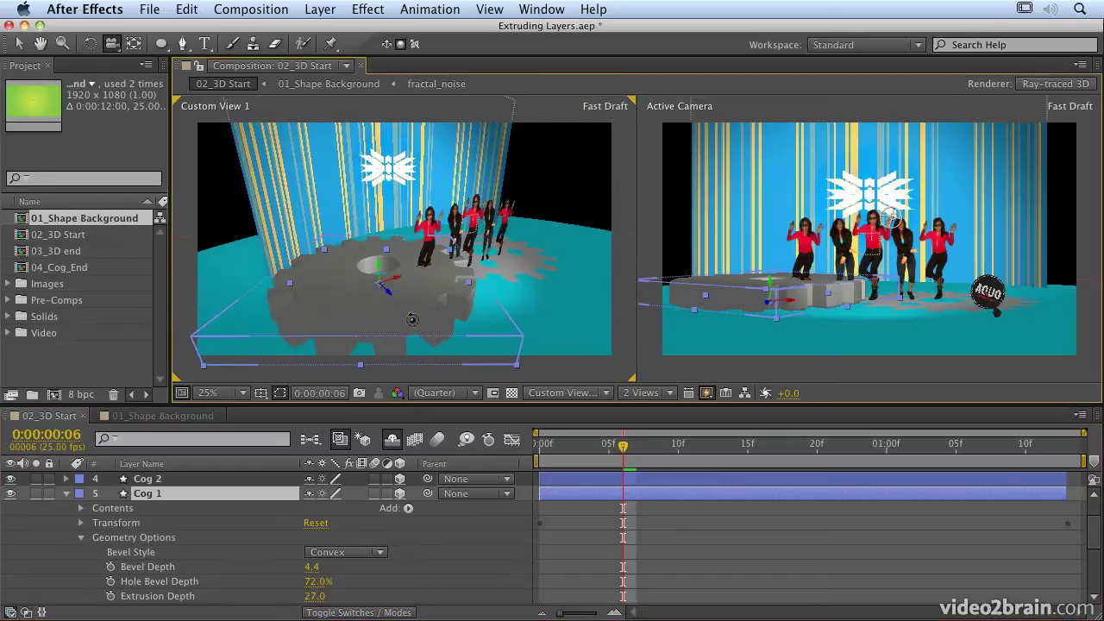
- Adjust Cog 1's extrusion, ending at a thin 12.0 depth with Hole Bevel Depth 38%
drag(314, 596, 343, 585)
click(309, 583)
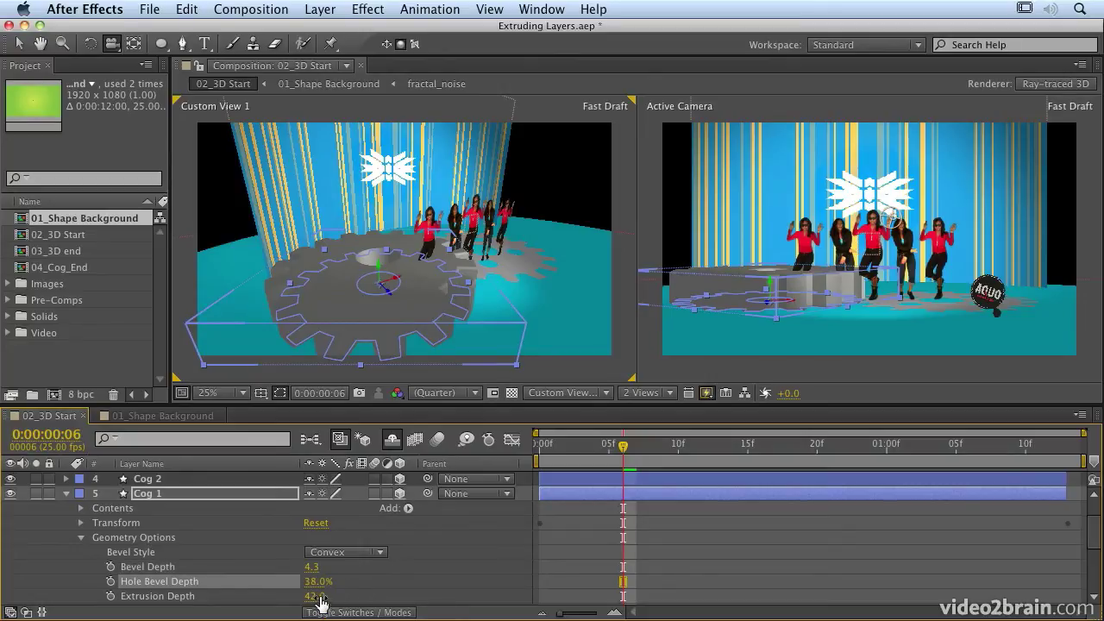
drag(320, 597, 309, 596)
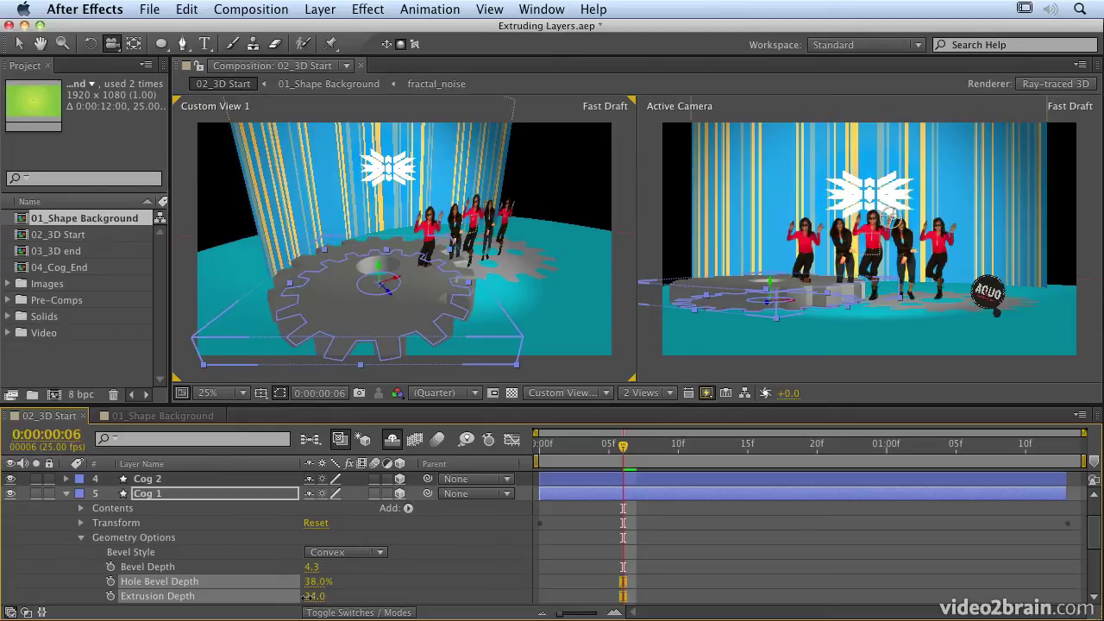
drag(306, 596, 307, 608)
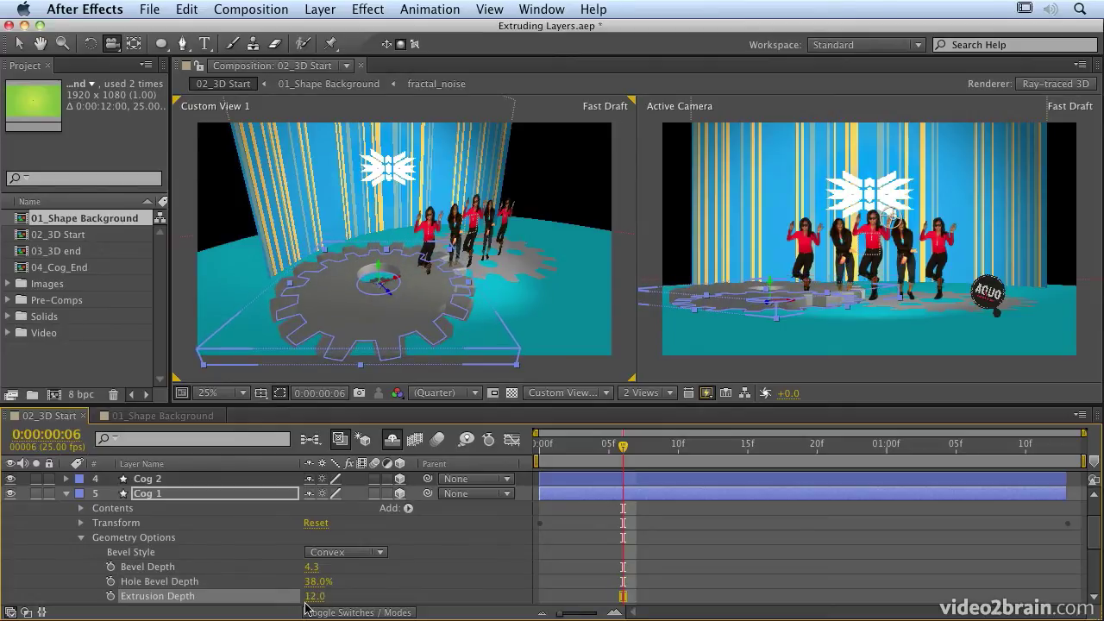
- Select Cog 1's three geometry properties and Cog 2, collapse Cog 1, and move time to frame 15
click(149, 568)
shift+click(152, 581)
shift+click(157, 596)
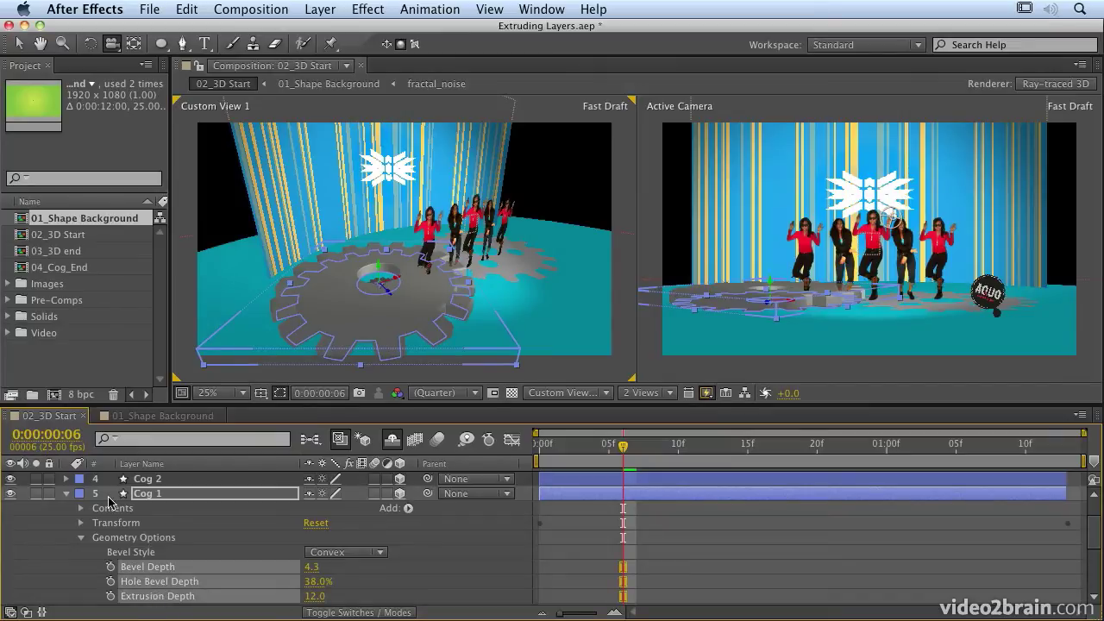
click(141, 481)
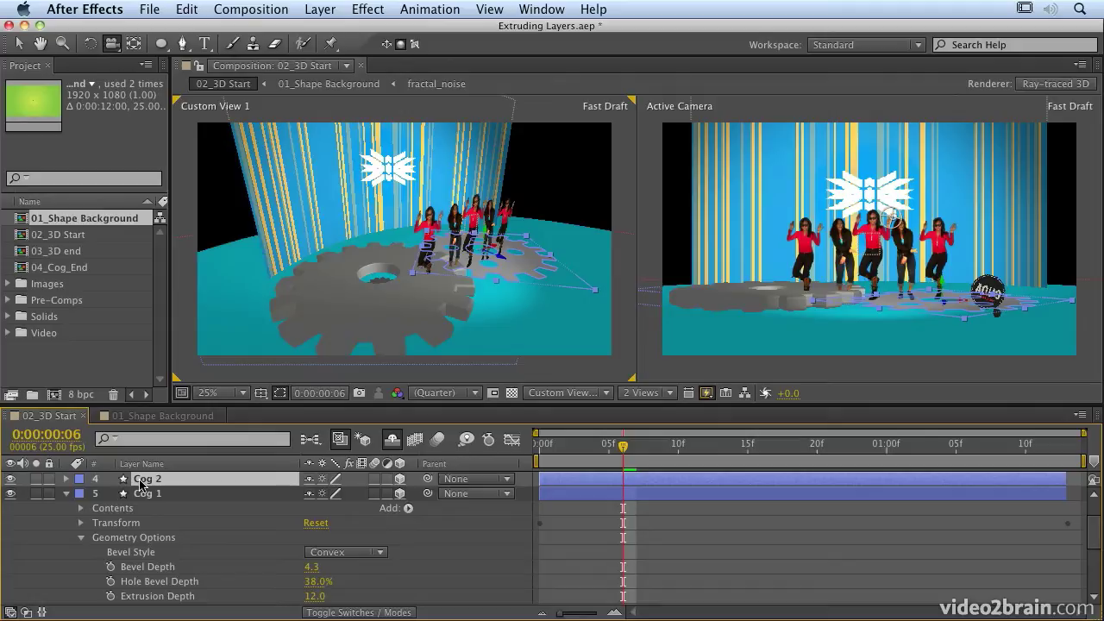
key(Return)
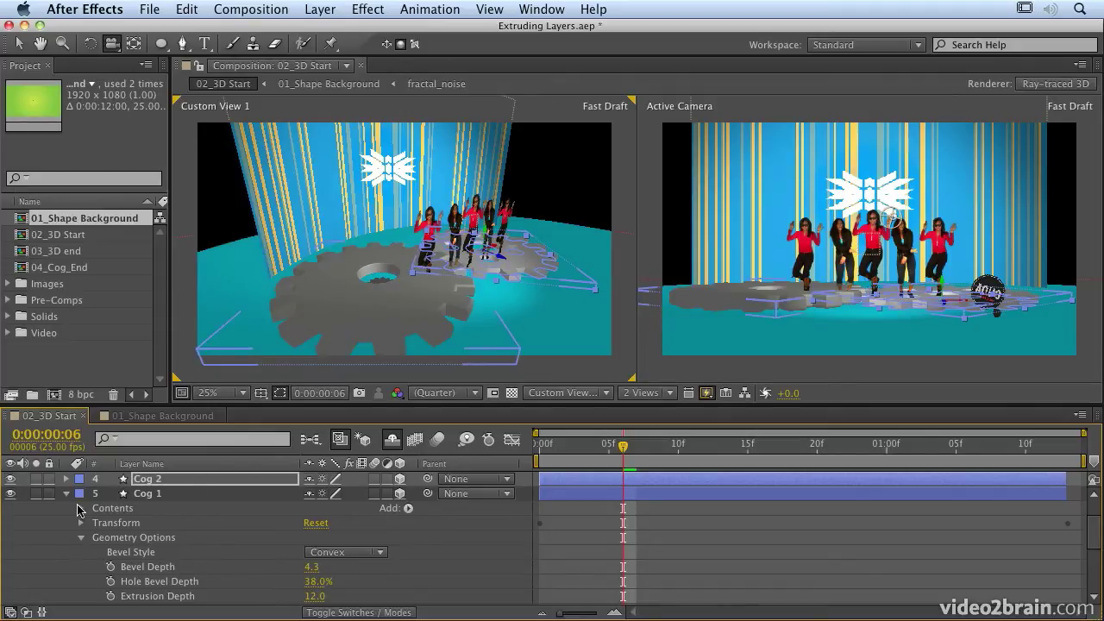
click(66, 494)
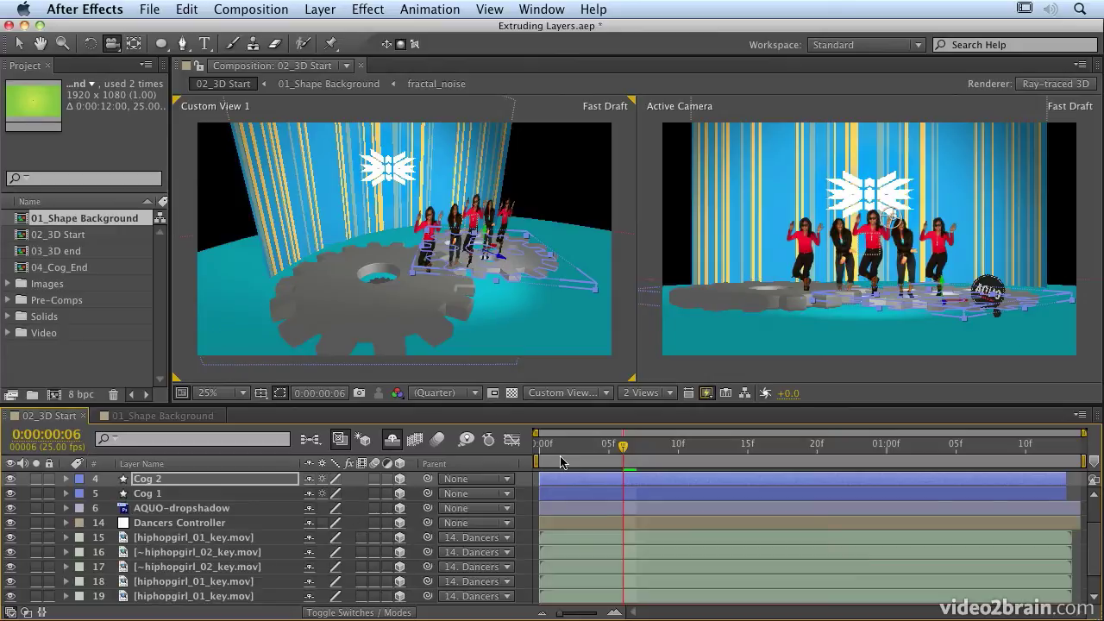
drag(559, 453, 475, 468)
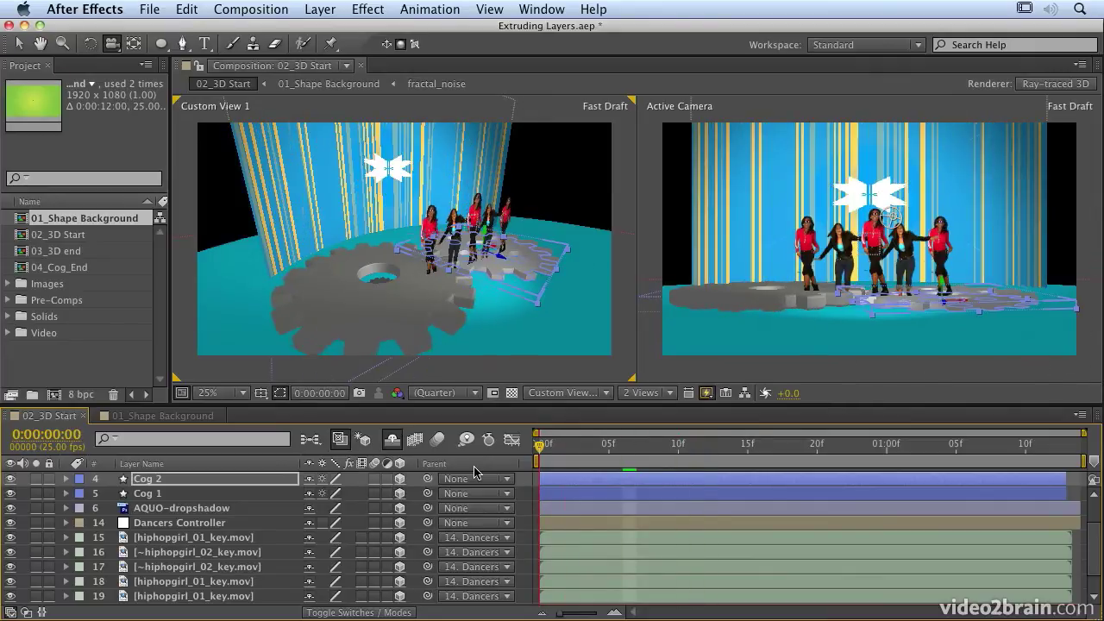
- Select the Spindle layer and check the scene from the Top view before returning to Custom View 1
scroll(247, 549, up, 1)
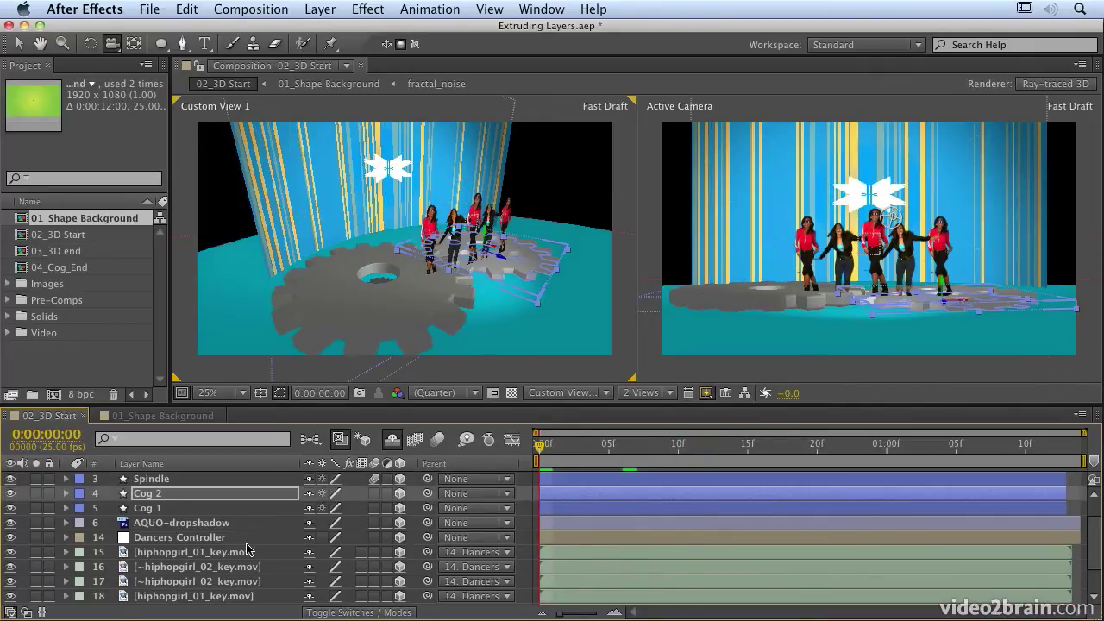
click(155, 480)
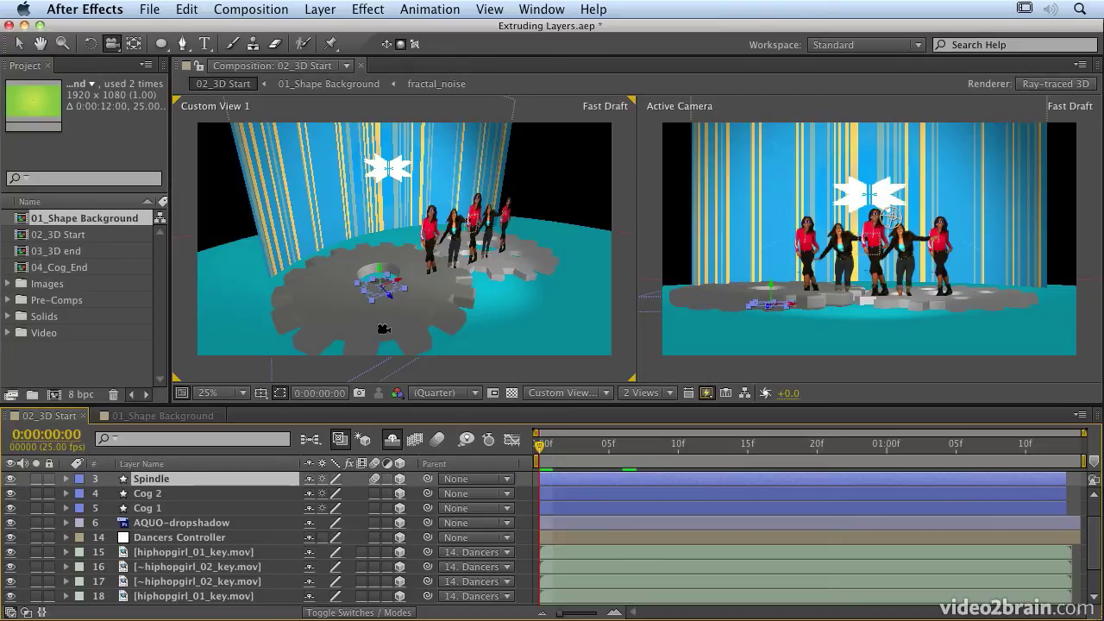
click(549, 395)
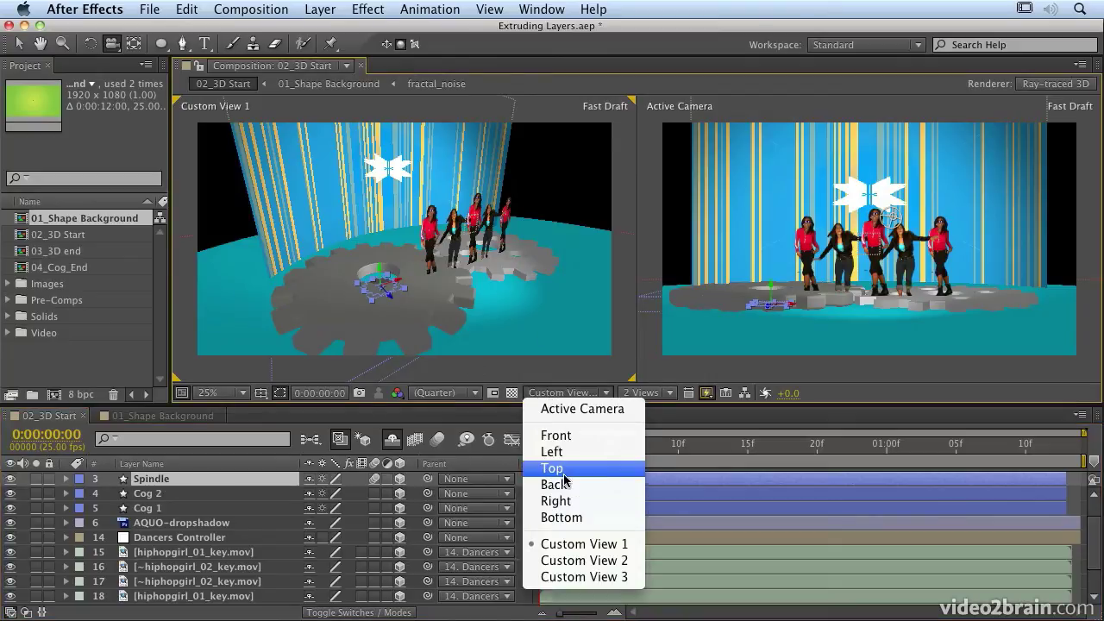
click(557, 468)
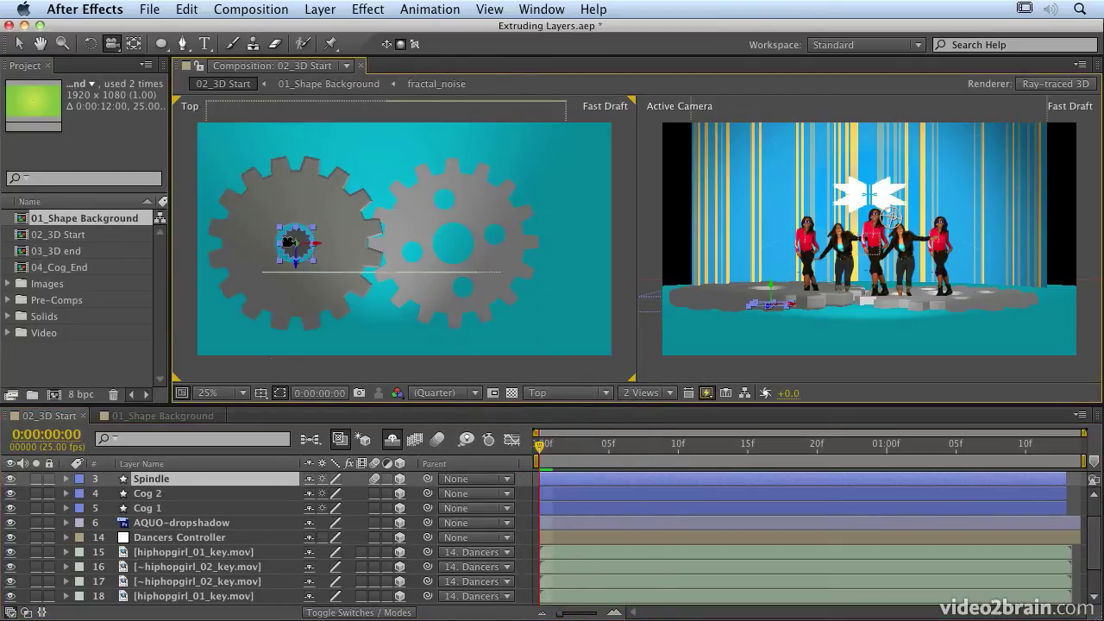
click(557, 395)
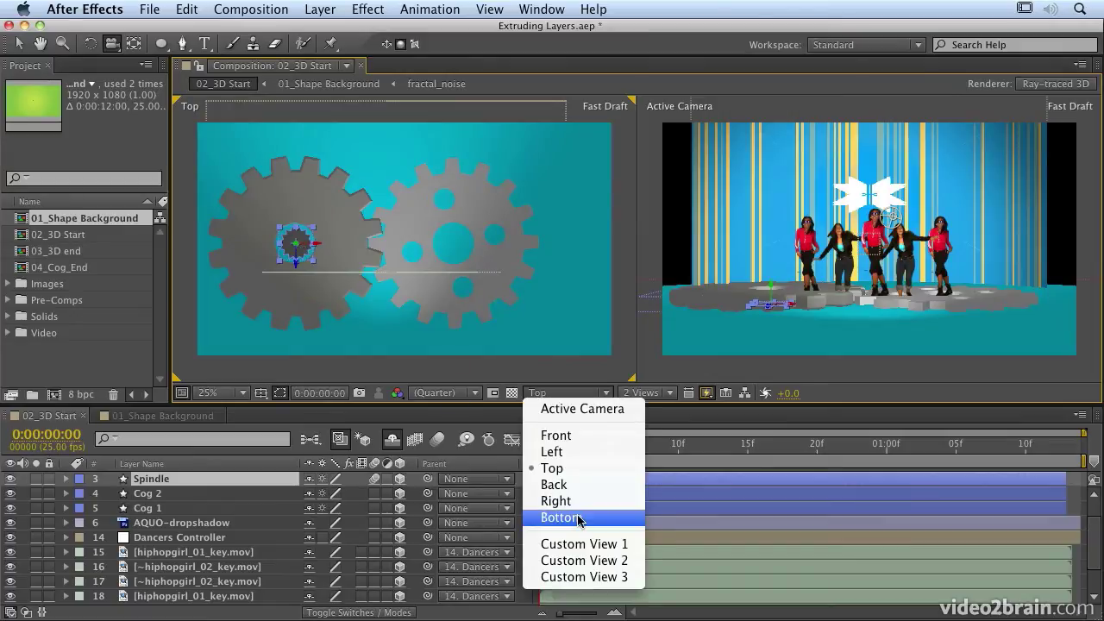
click(579, 544)
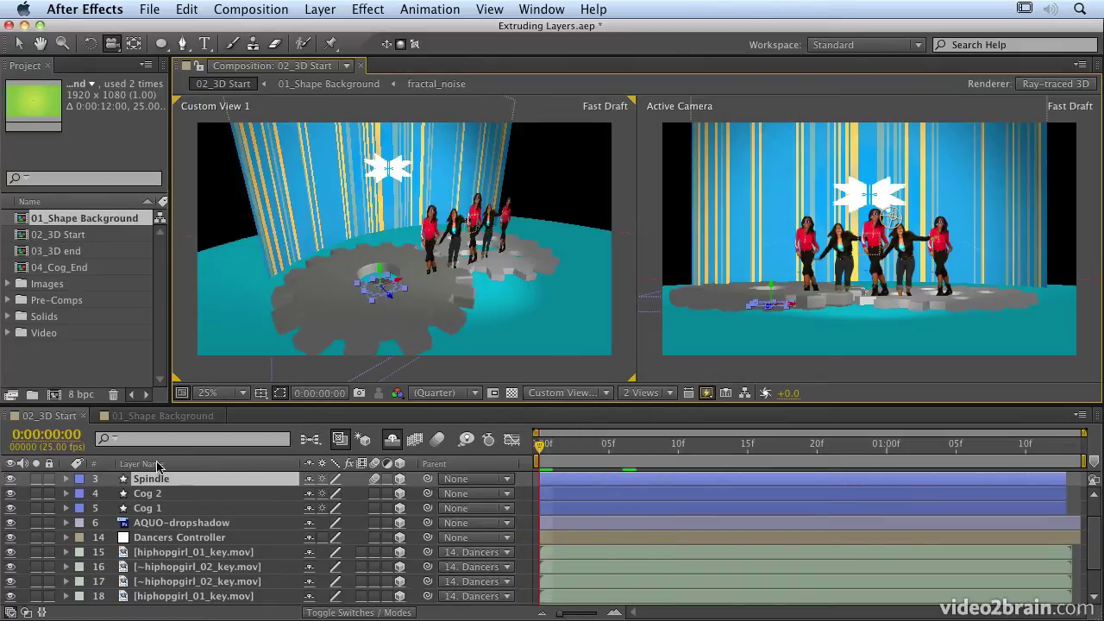
- Scrub the Spindle's Extrusion Depth up to 395.0
click(67, 479)
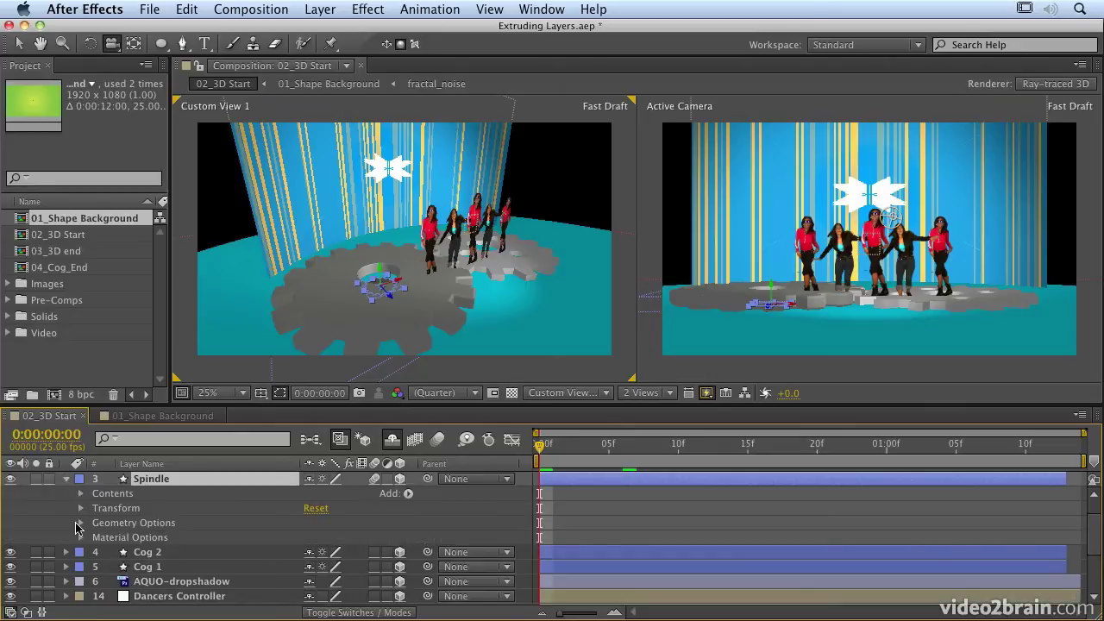
click(80, 522)
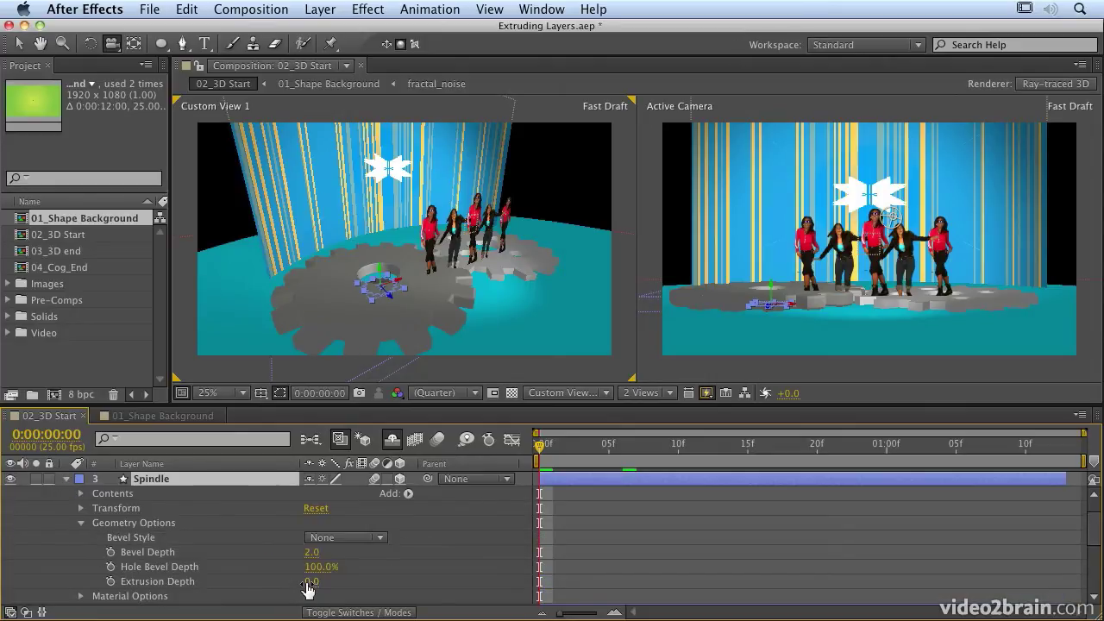
drag(309, 582, 681, 615)
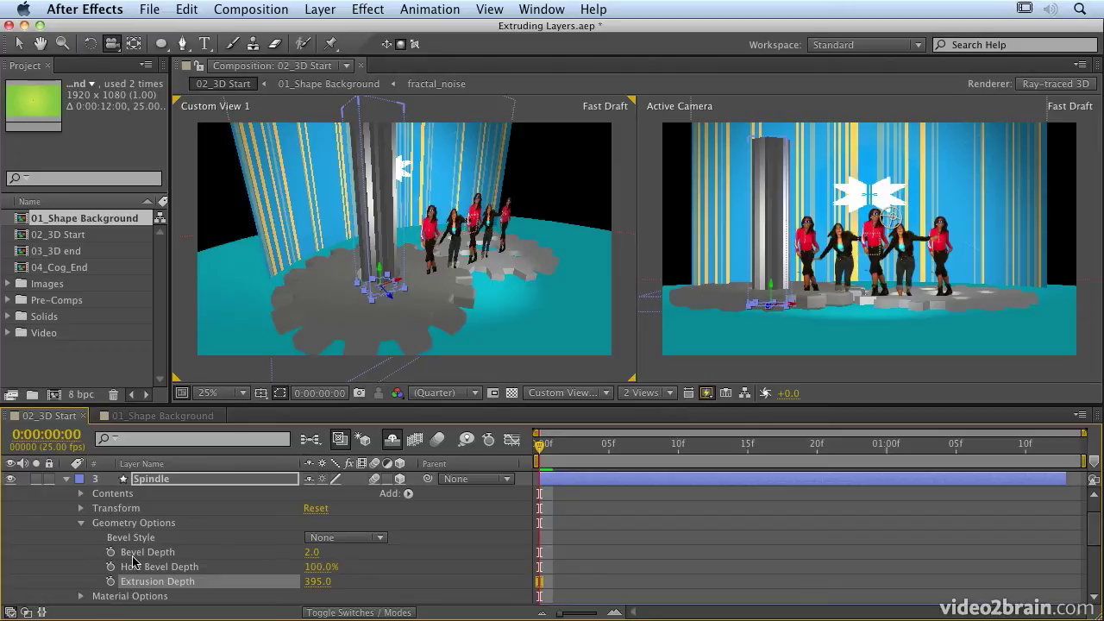
- Duplicate Cog 1 as Cog 3 and raise it high up the spindle
click(66, 481)
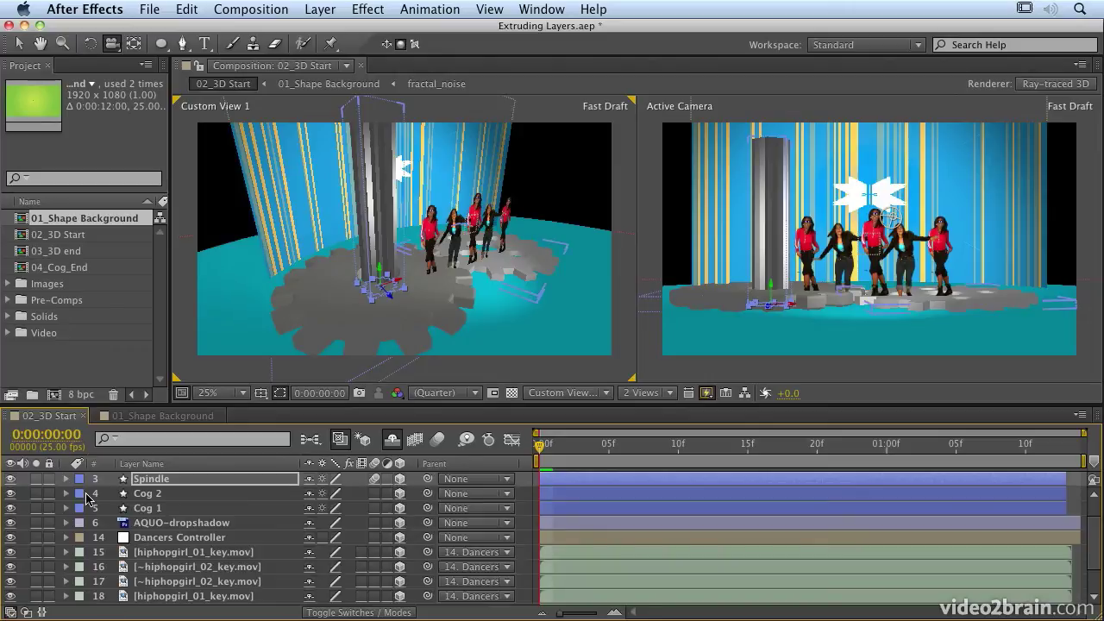
click(144, 498)
click(147, 511)
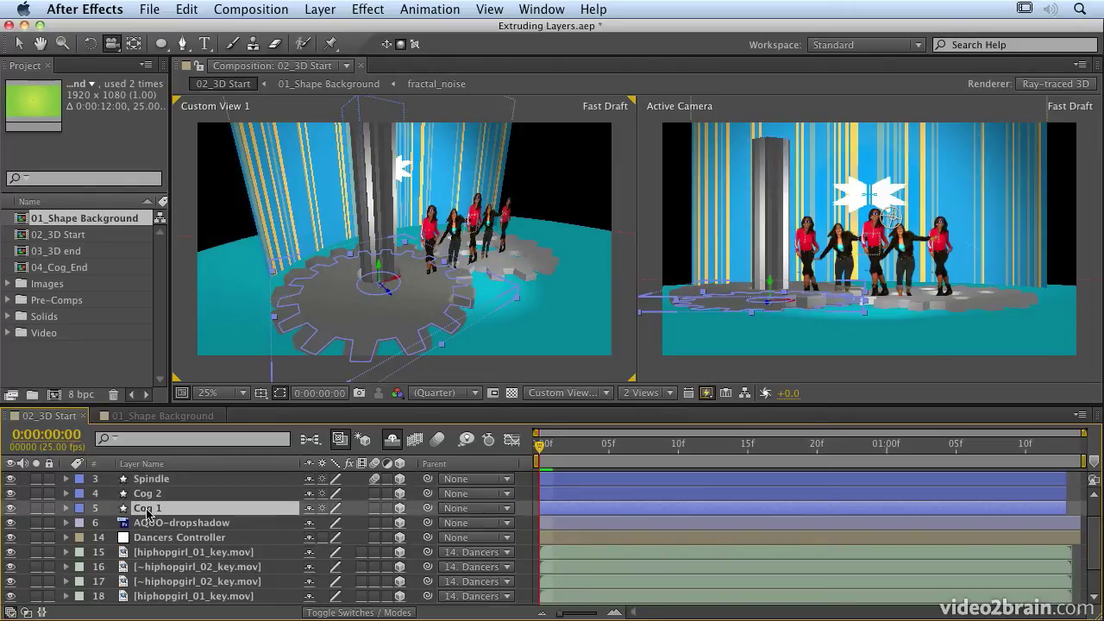
key(super+d)
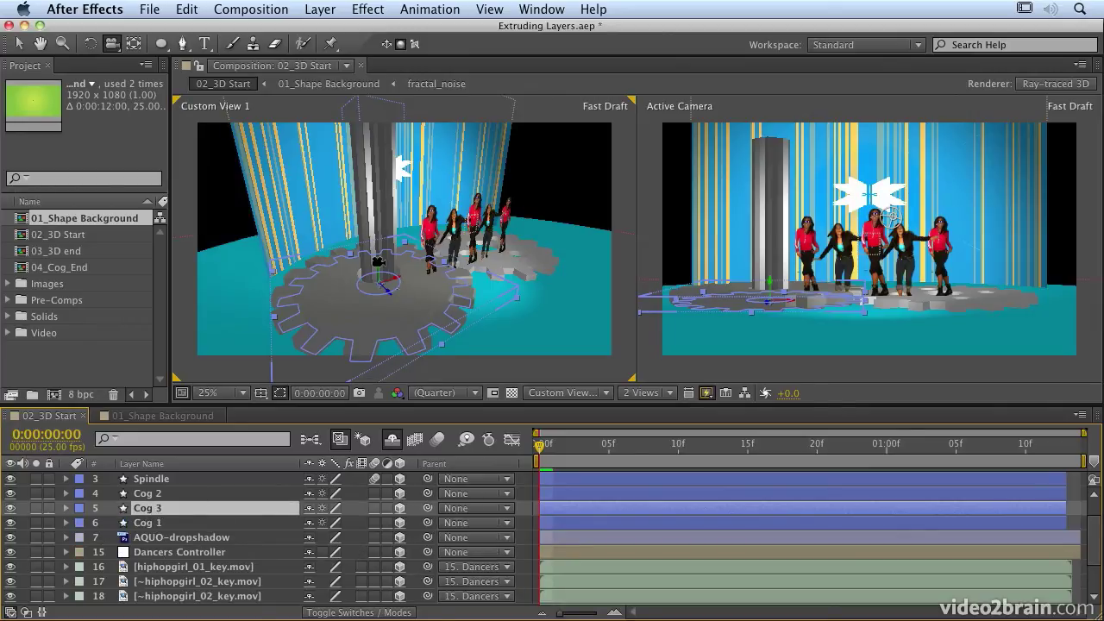
key(v)
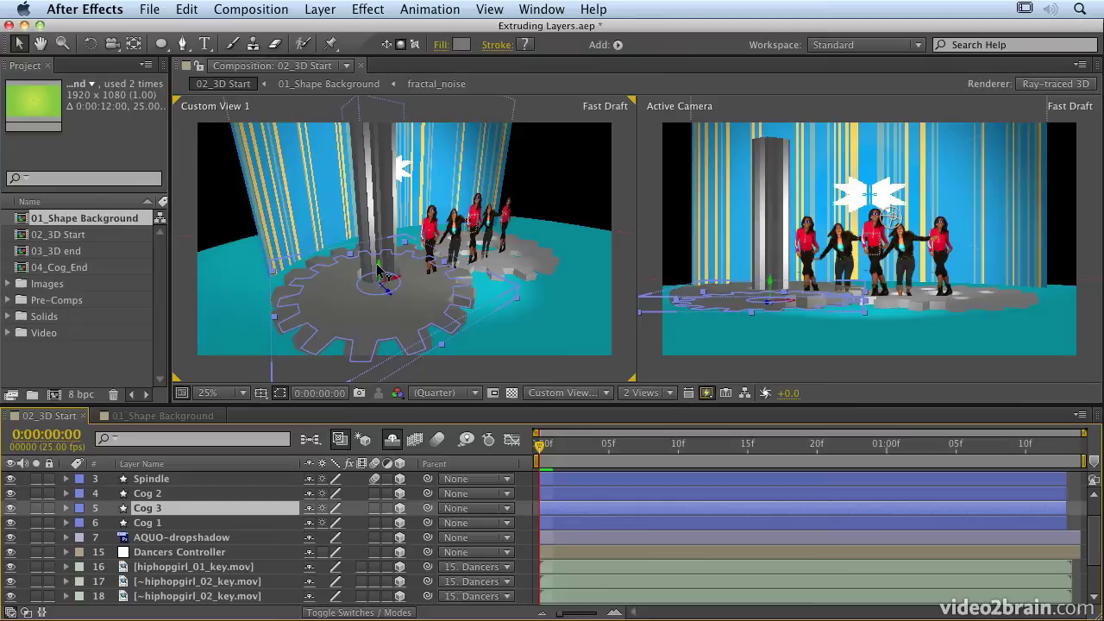
drag(380, 252, 356, 101)
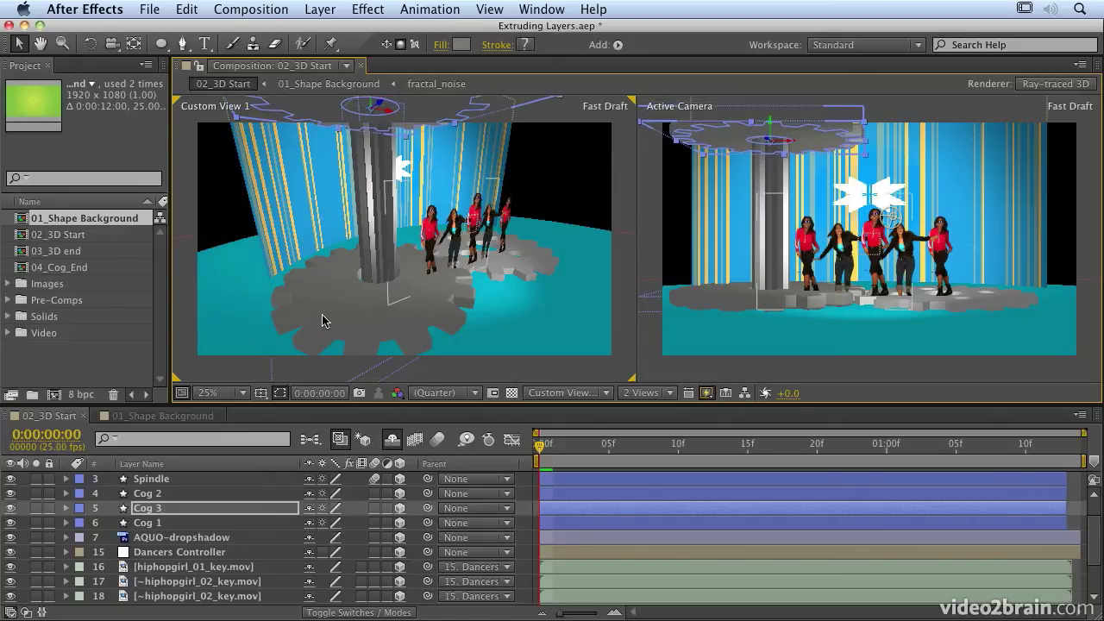
- Set Cog 3's scale to 100%, then scrub it up to about 121%
key(s)
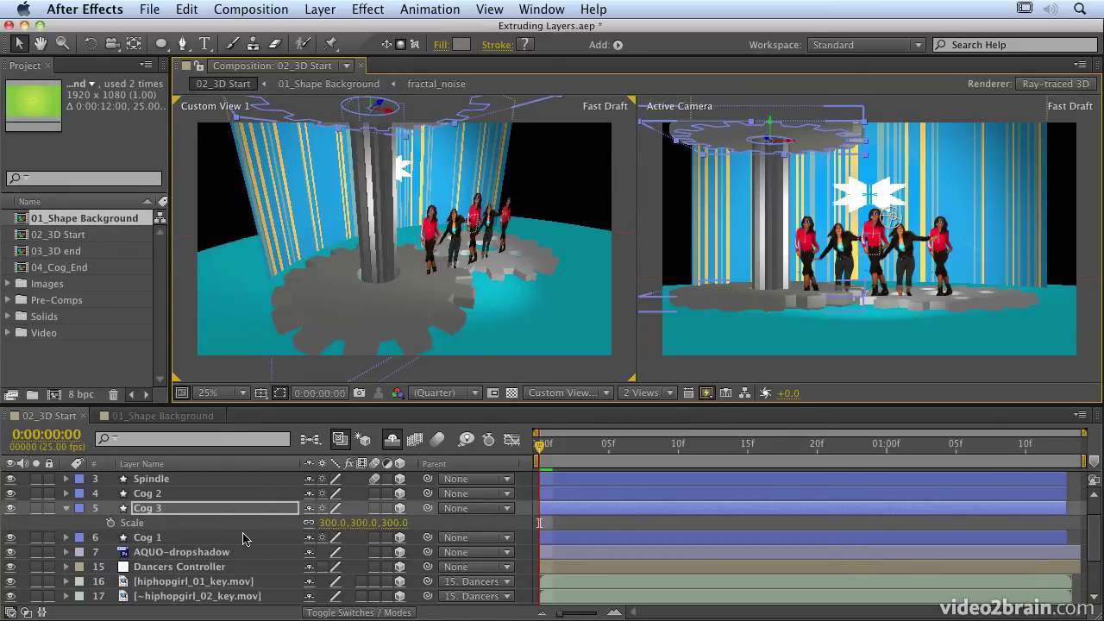
click(328, 522)
text(1)
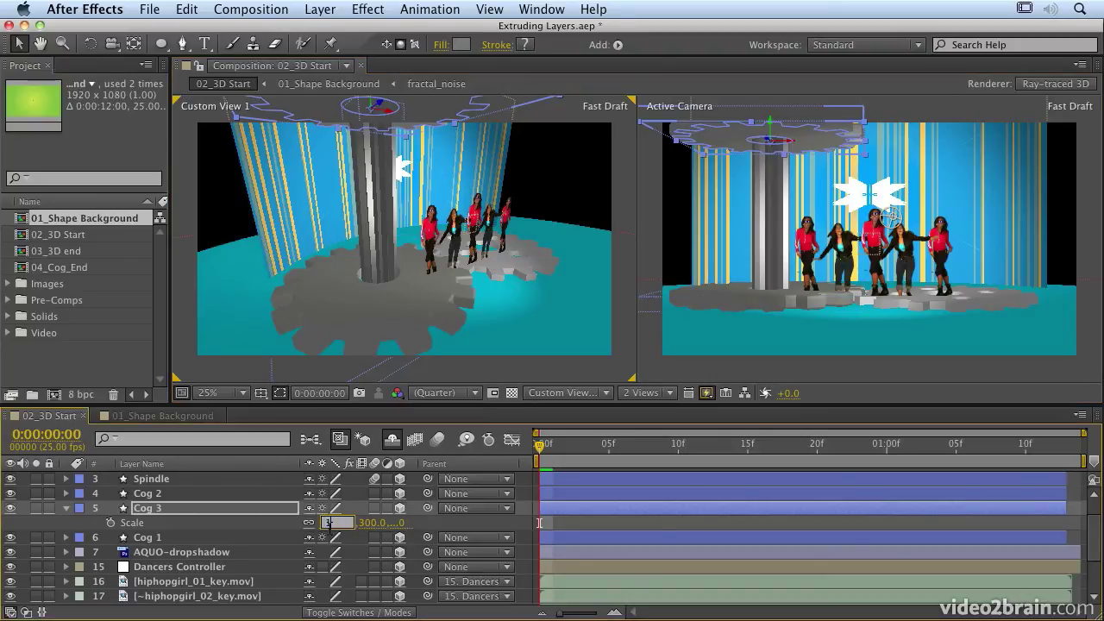
text(00)
key(Return)
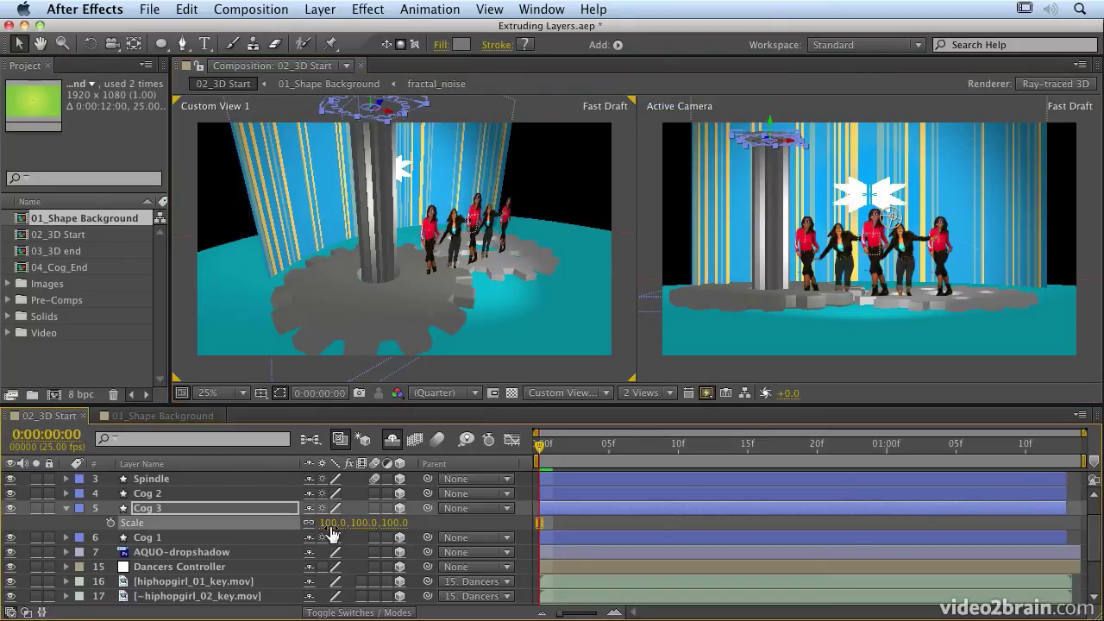
drag(335, 528, 382, 525)
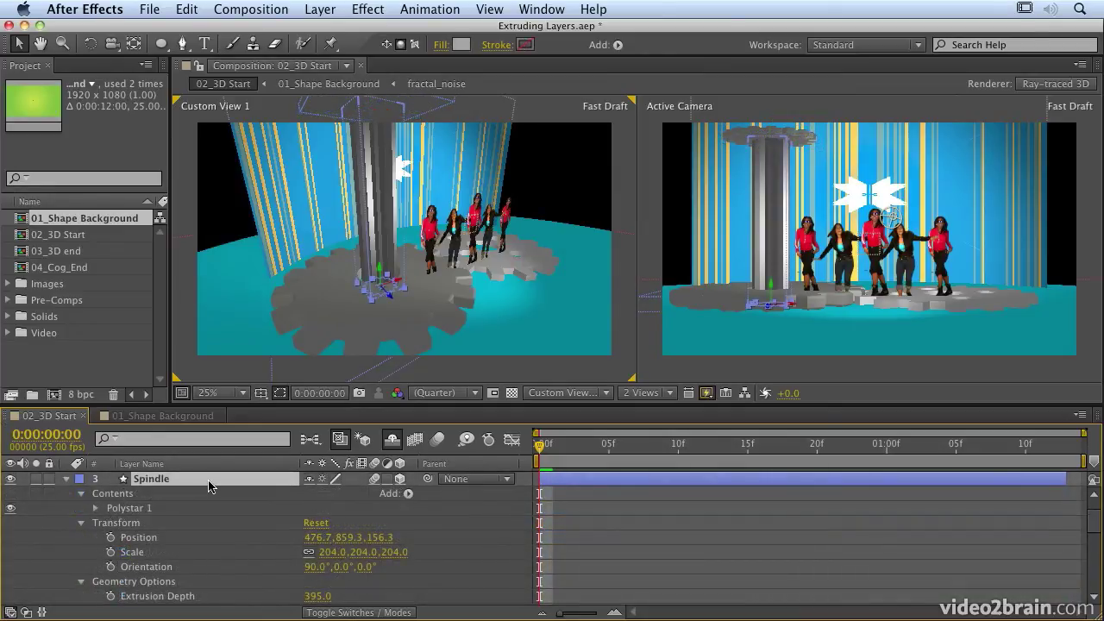
- Keyframe the Spindle's Extrusion Depth at 395 at one second and 0 at the start
scroll(207, 485, down, 1)
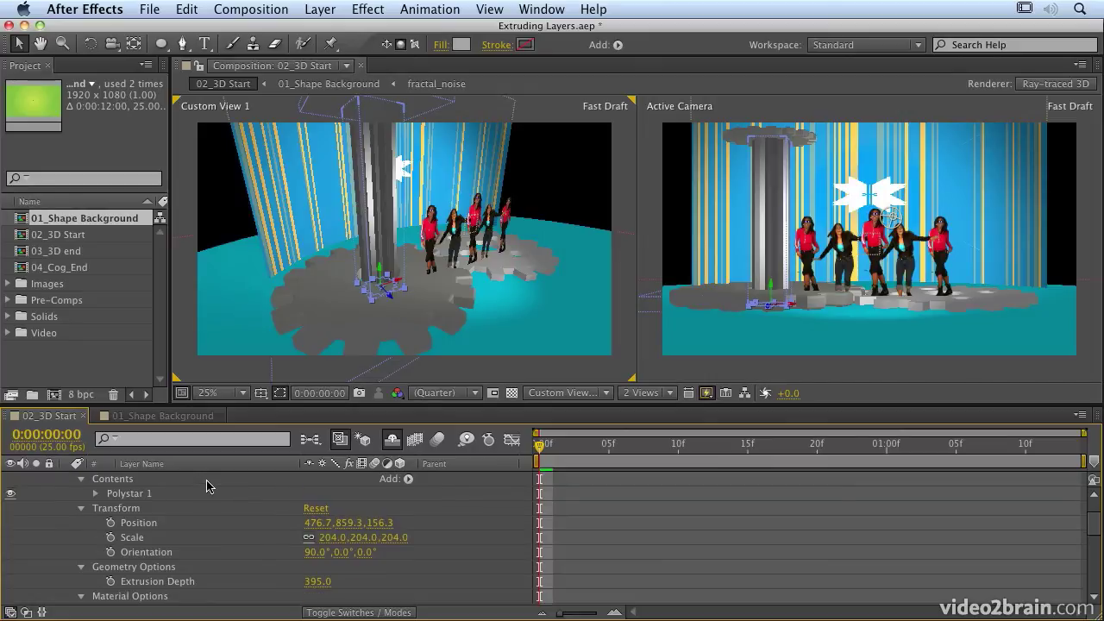
scroll(207, 485, up, 1)
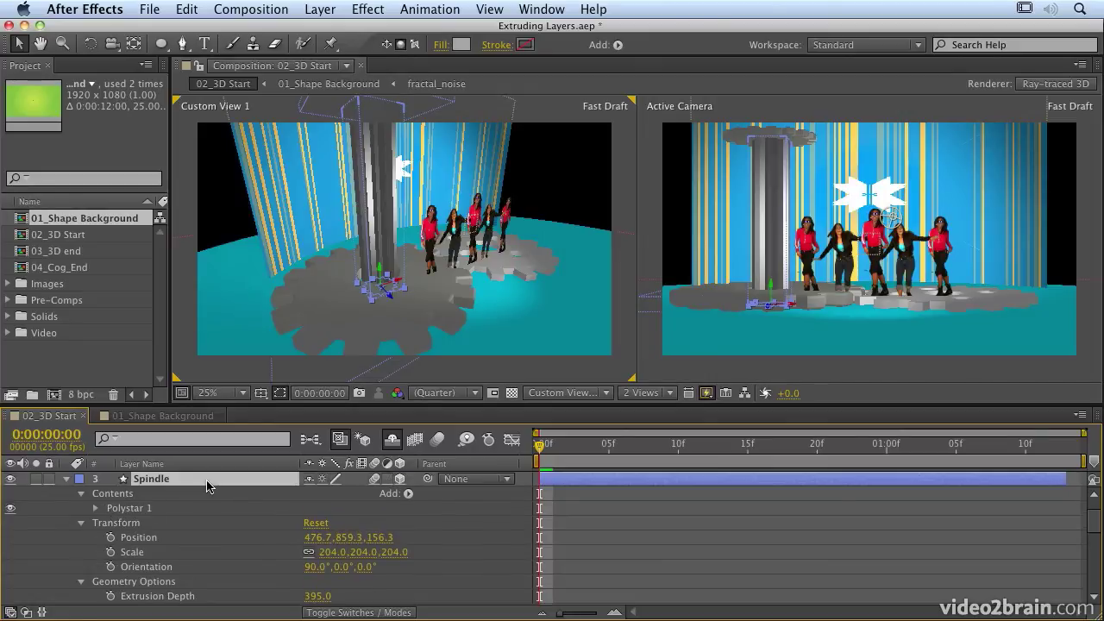
click(112, 596)
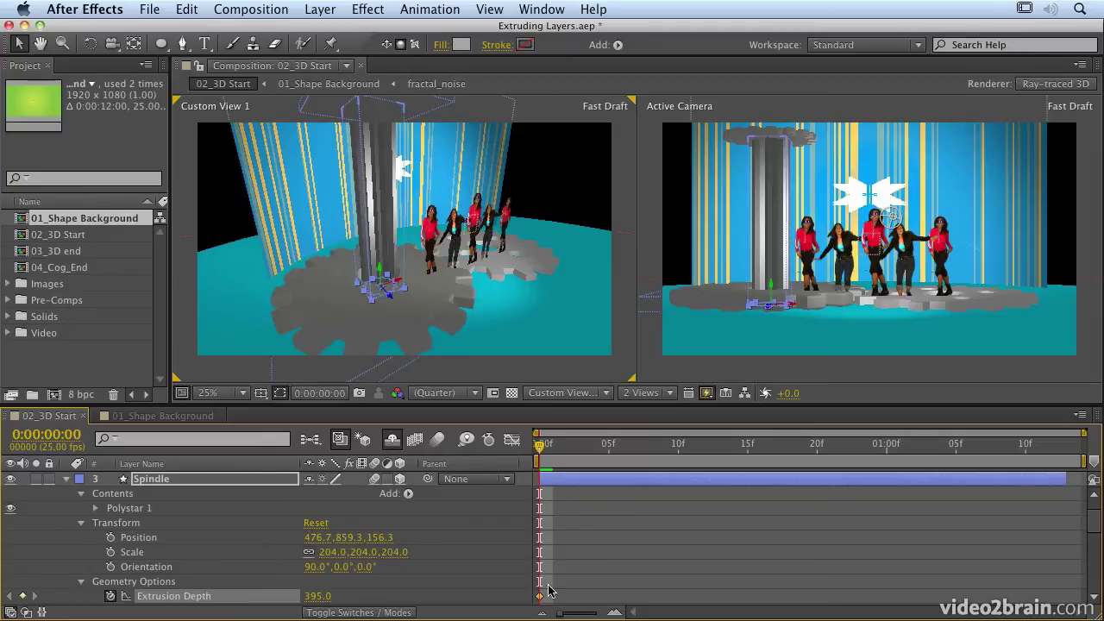
drag(683, 604, 892, 601)
click(310, 596)
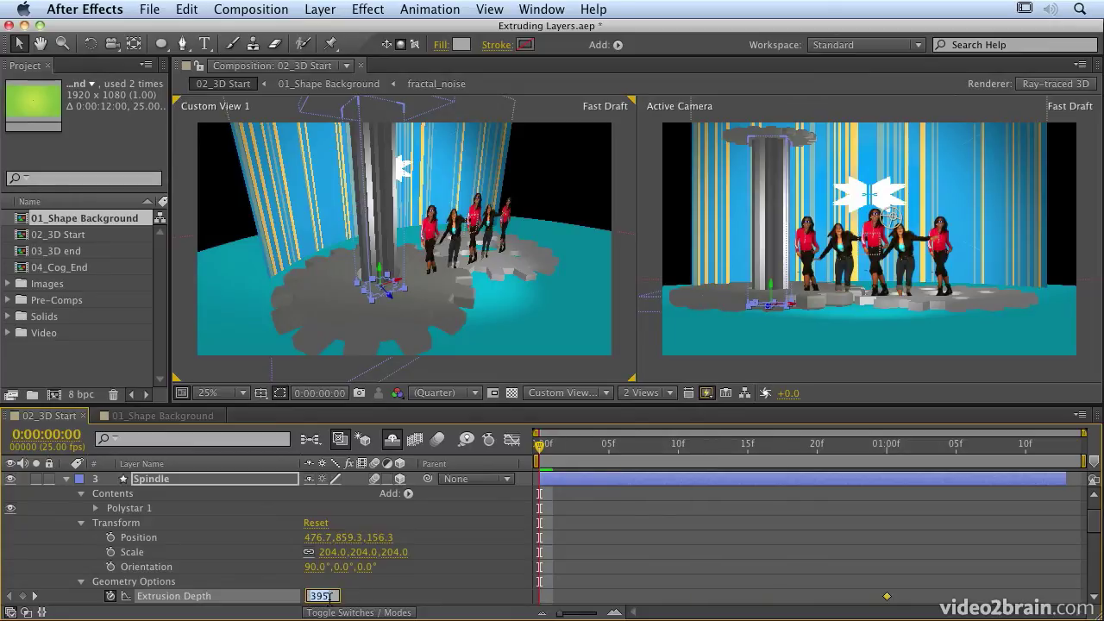
text(0)
key(Return)
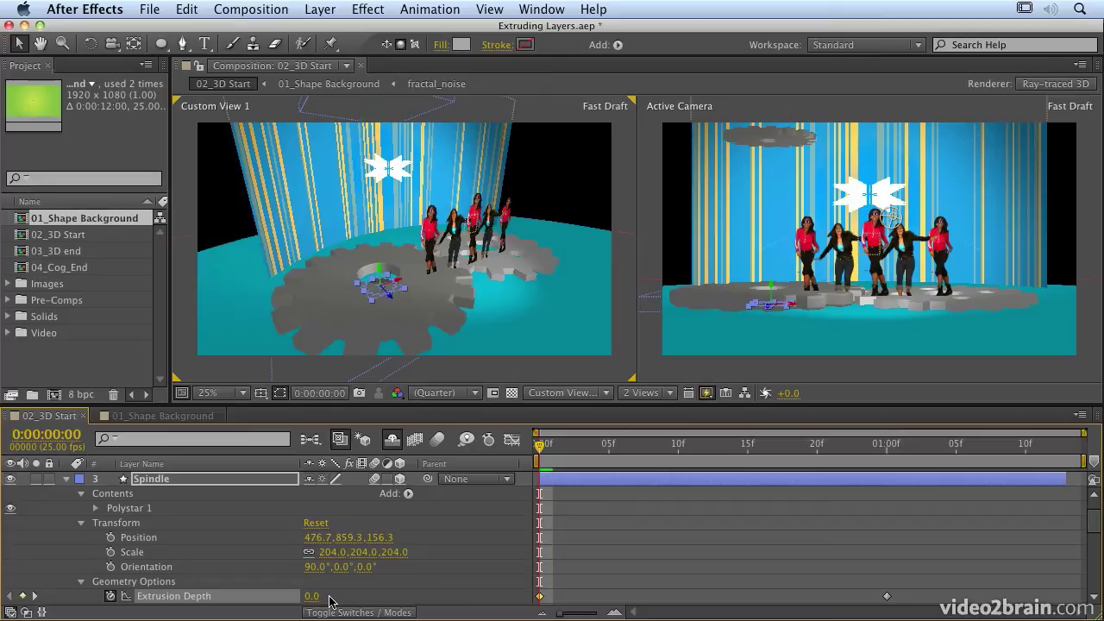
- Add an overshoot of 460.4 Extrusion Depth at frame 23 and preview the animation
key(space)
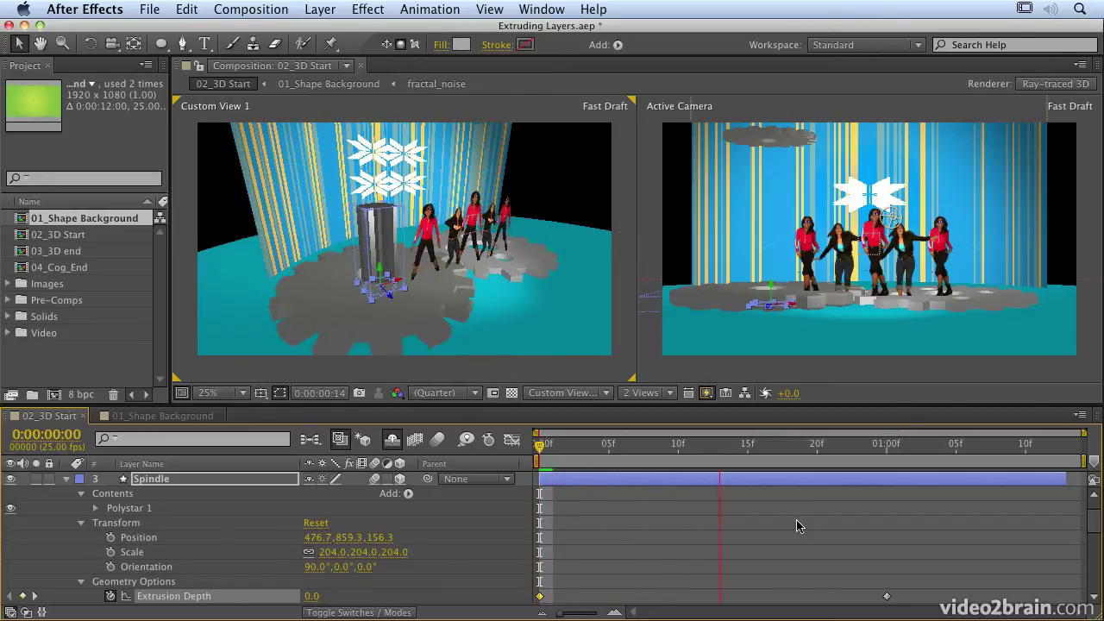
key(space)
drag(846, 446, 858, 447)
drag(318, 601, 402, 598)
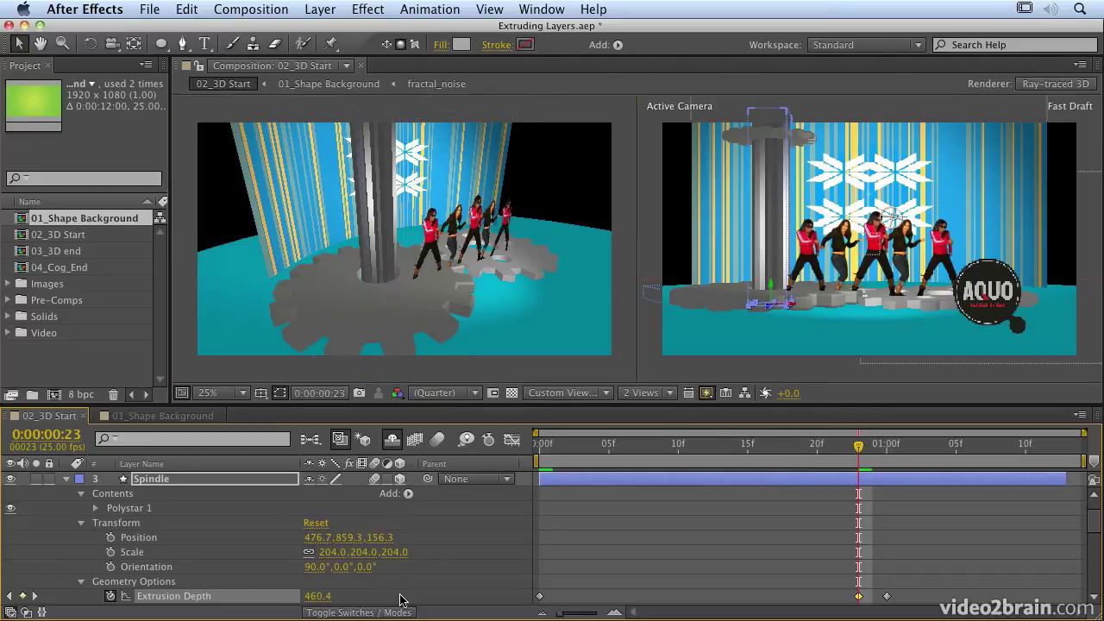
key(KP_0)
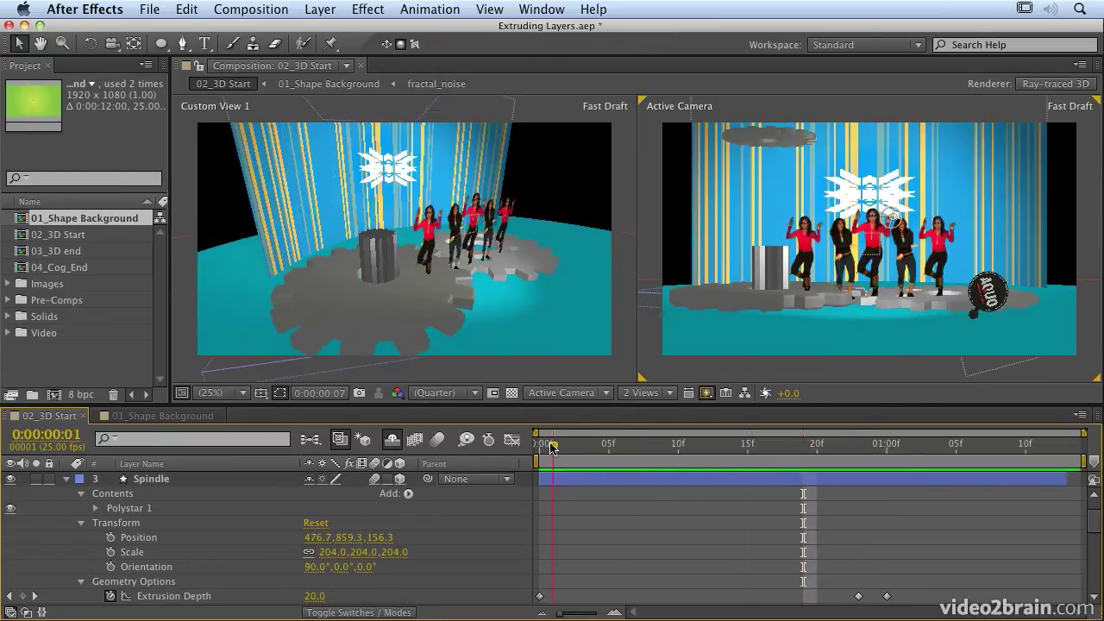
- Select Cog 3 and set a Position keyframe at 1:00 at its resting height
key(space)
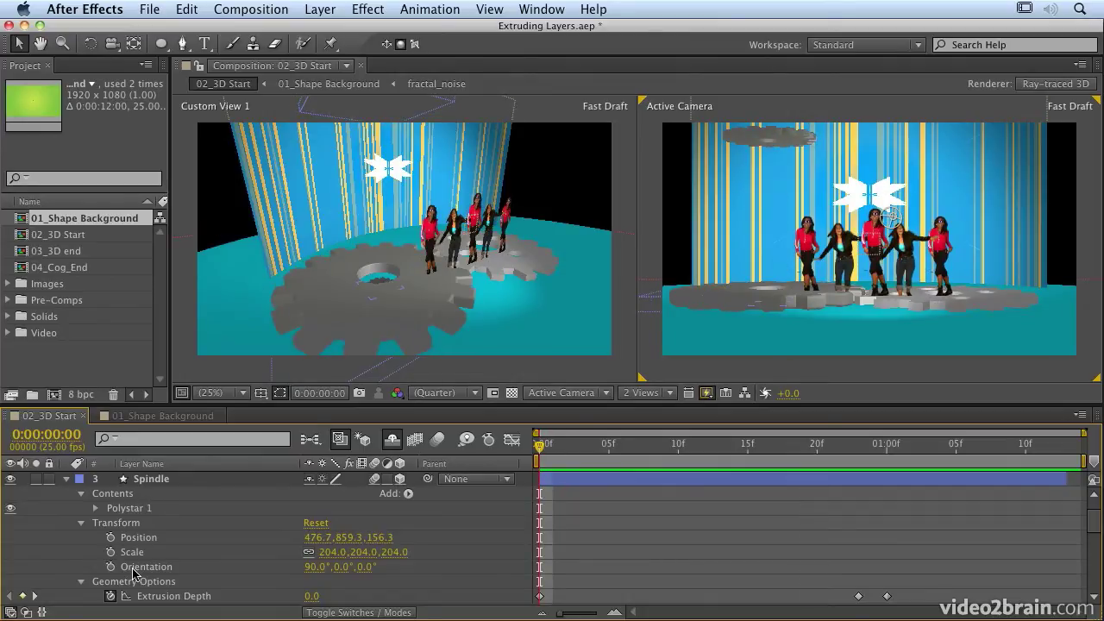
drag(850, 445, 886, 447)
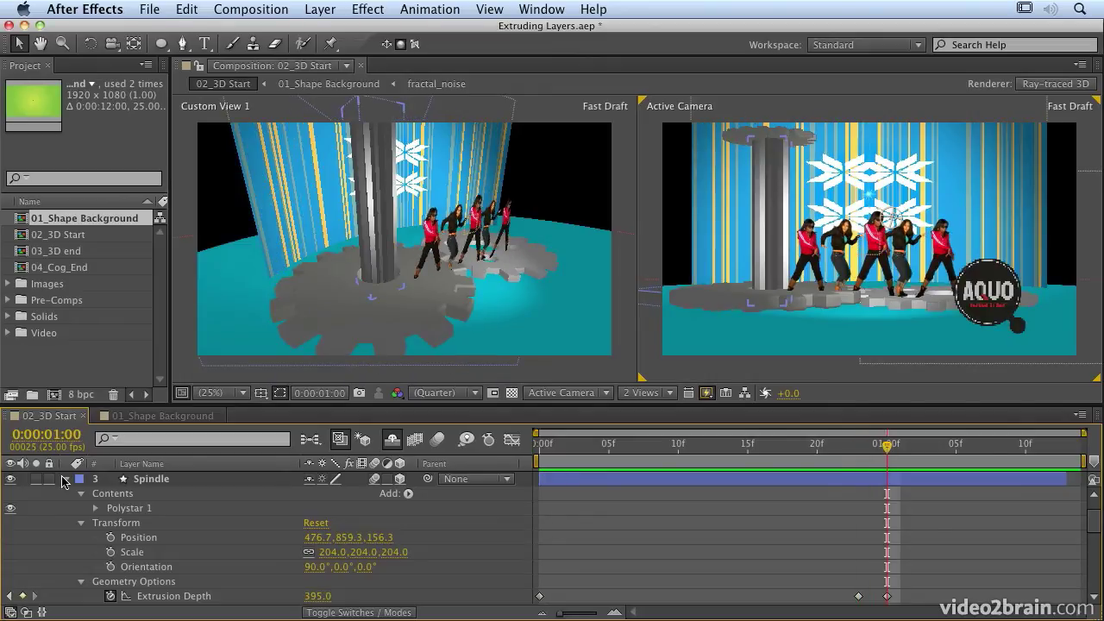
click(65, 479)
click(148, 495)
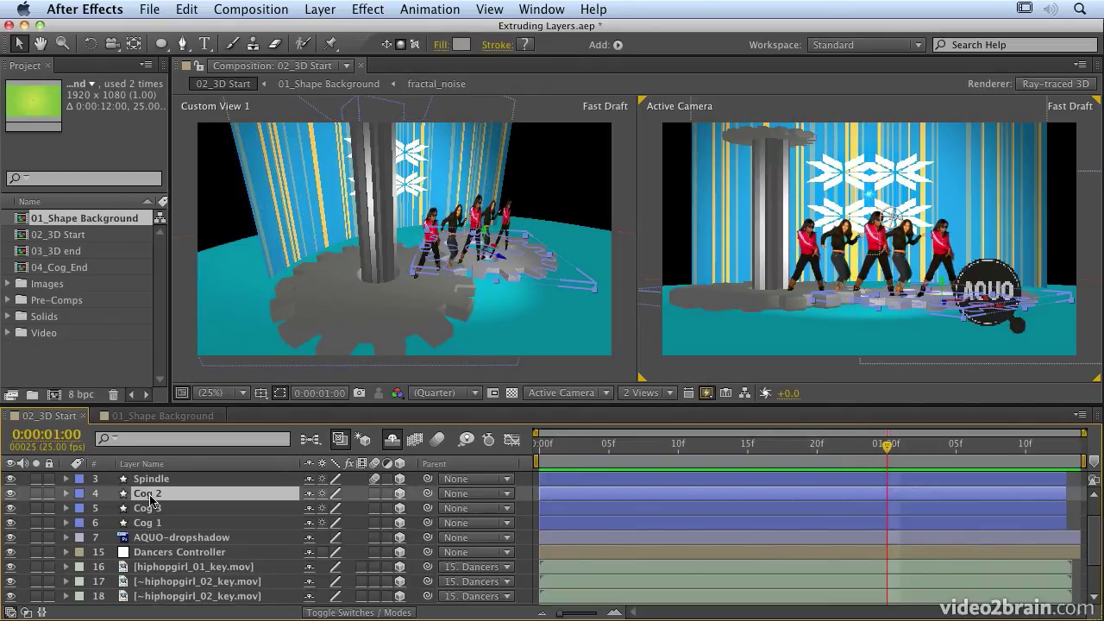
click(153, 509)
key(p)
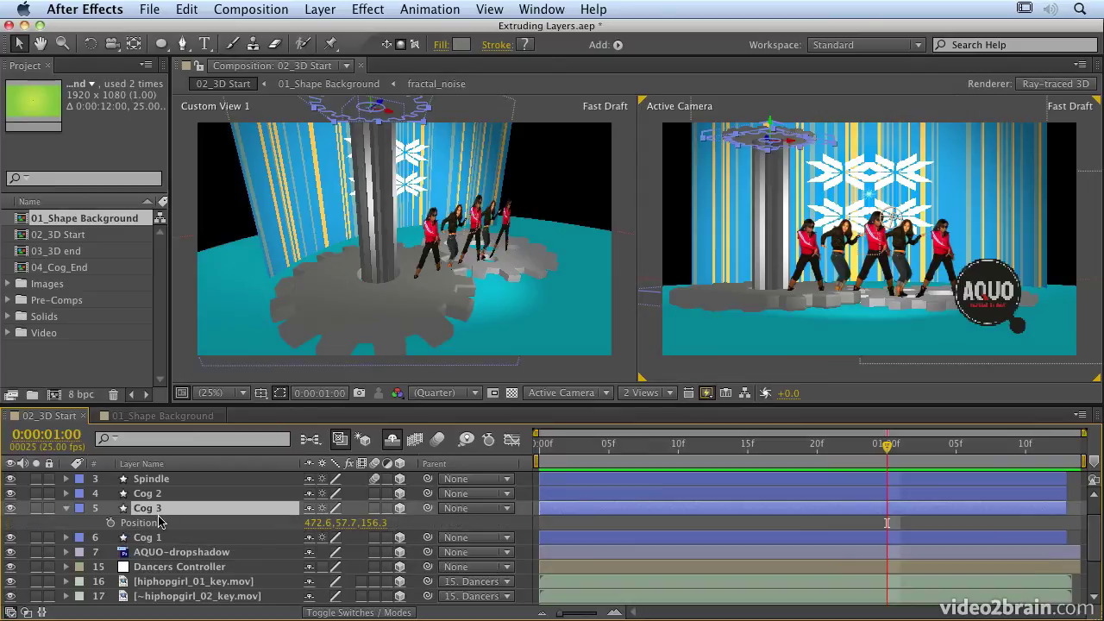
click(108, 522)
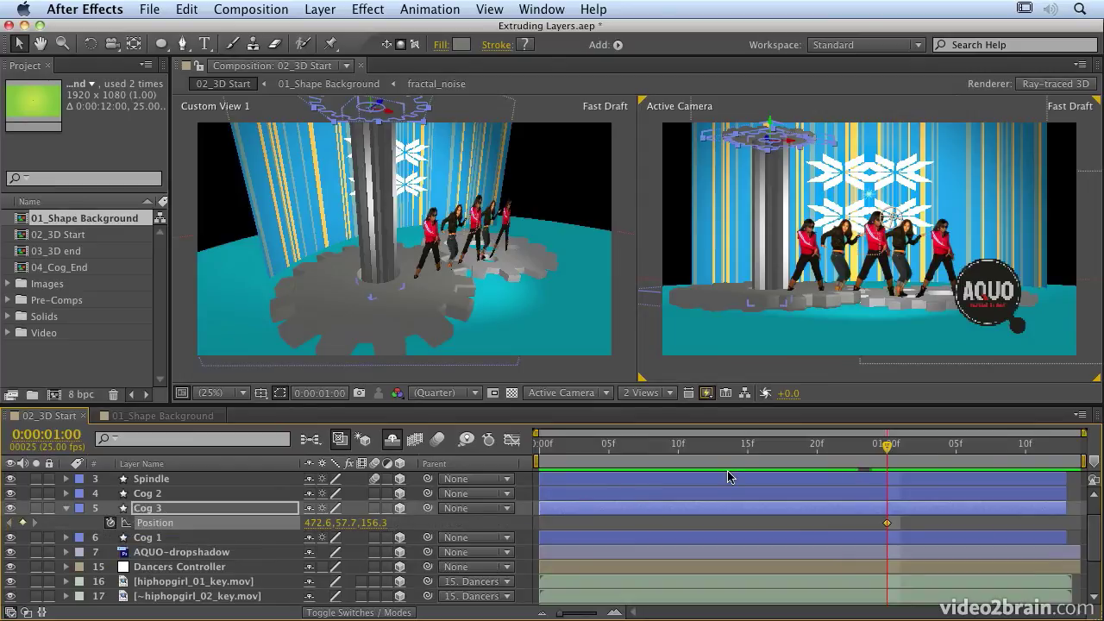
- Key Cog 3 at the spindle's base at 0f, higher at 14f, and overshooting at 23f
click(777, 445)
click(553, 440)
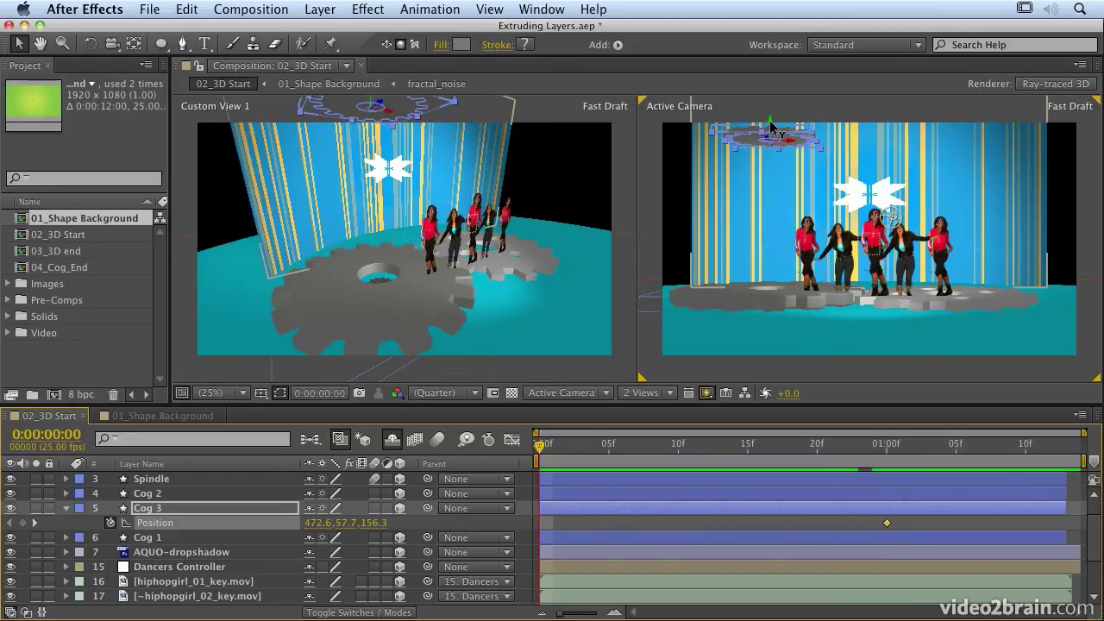
drag(771, 125, 778, 301)
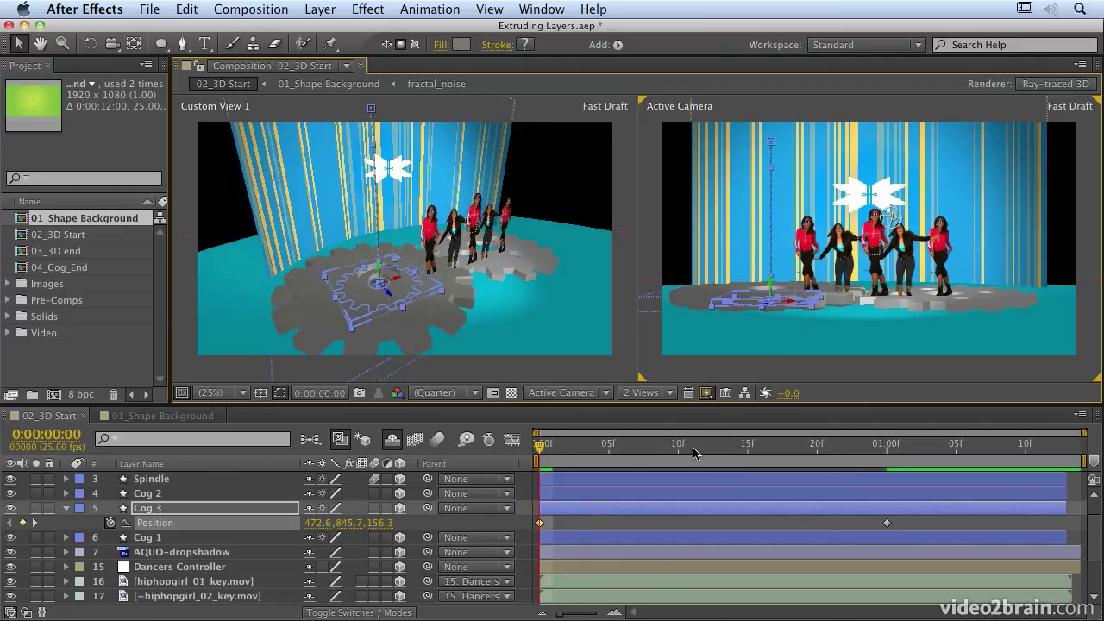
drag(723, 445, 734, 445)
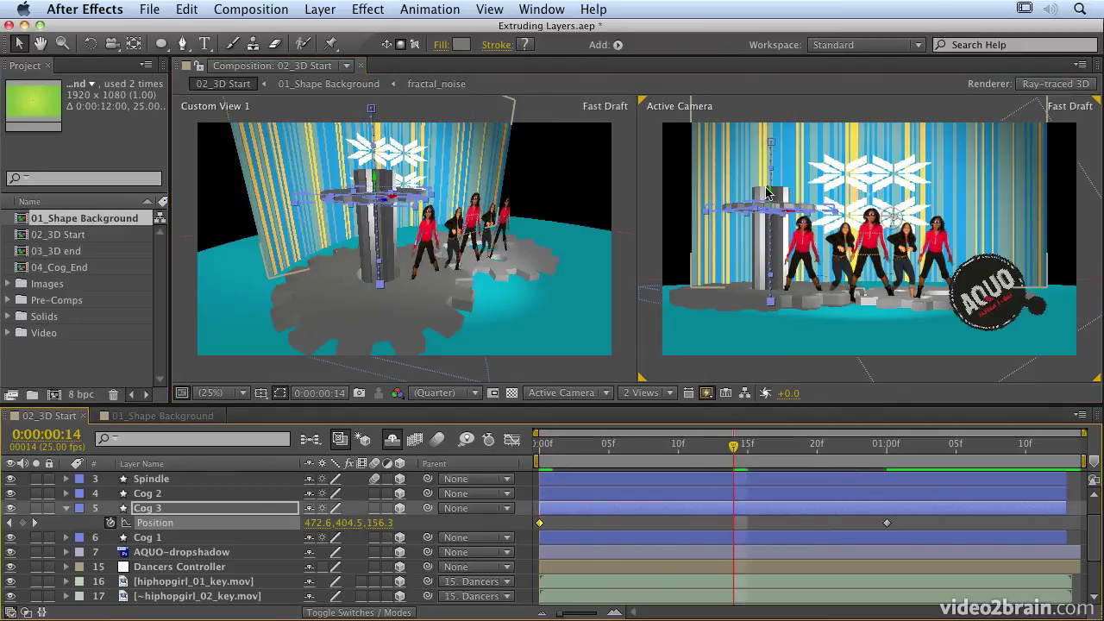
drag(771, 196, 773, 172)
drag(781, 447, 858, 449)
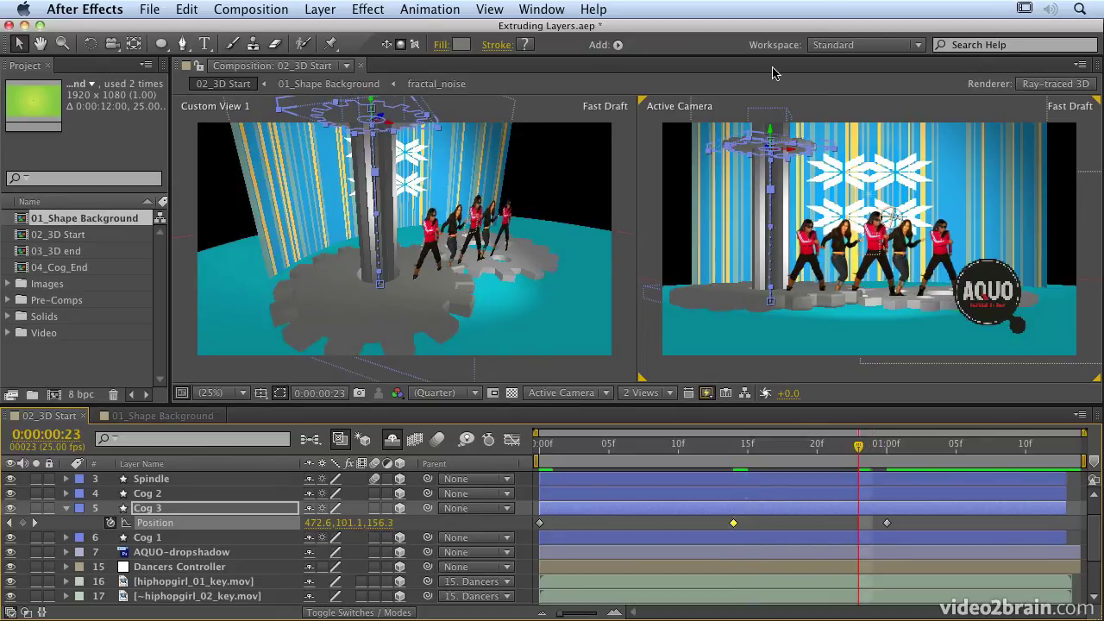
drag(771, 136, 771, 108)
drag(858, 447, 779, 446)
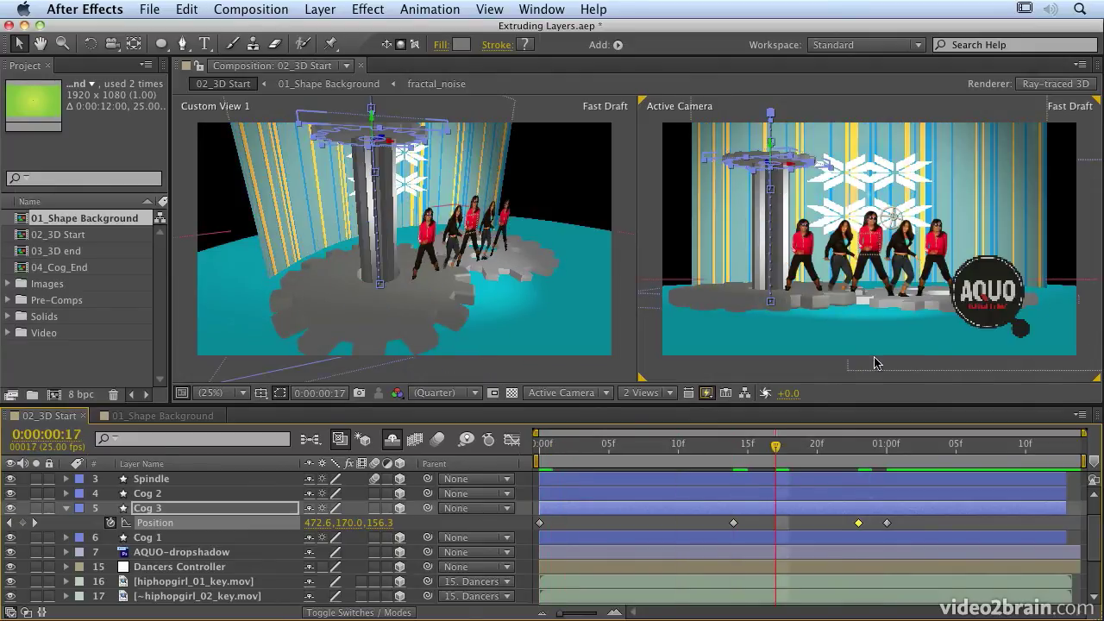
click(706, 393)
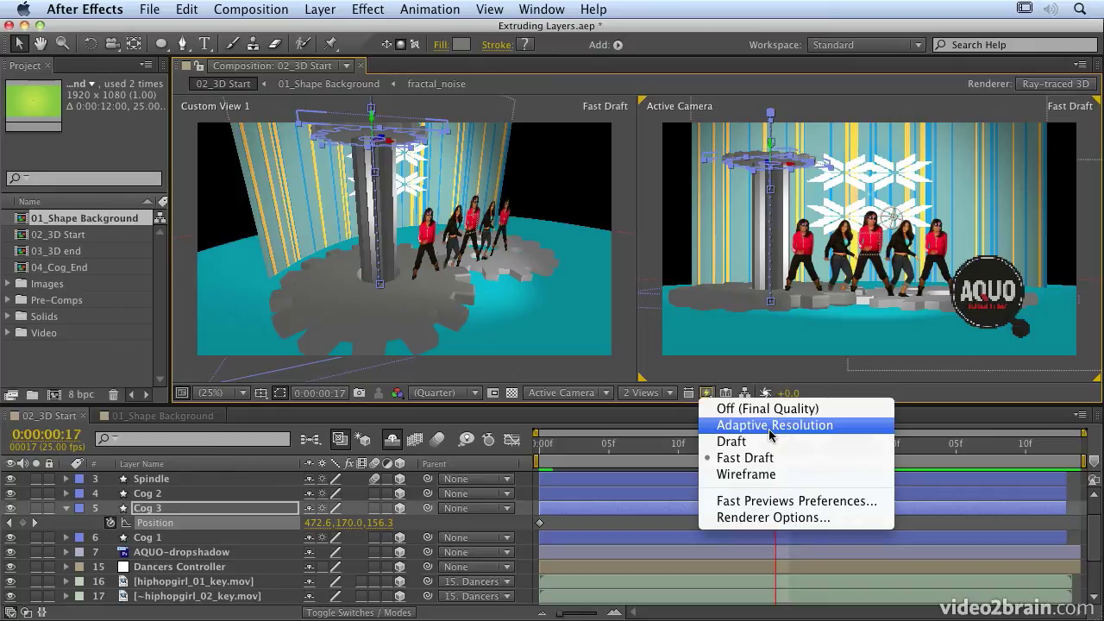
click(854, 434)
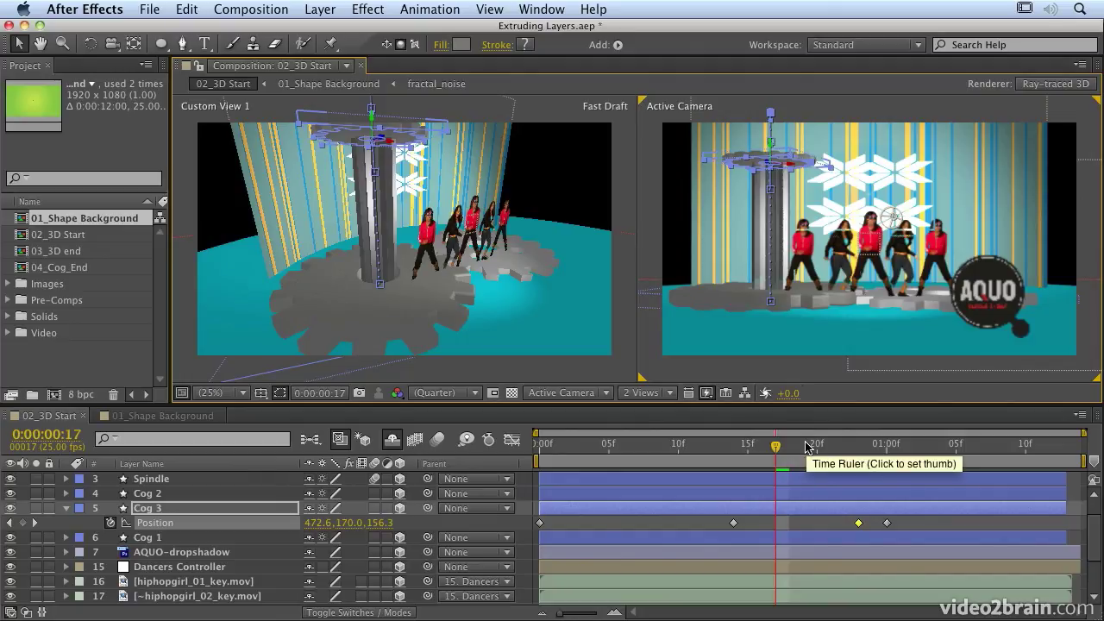
click(706, 393)
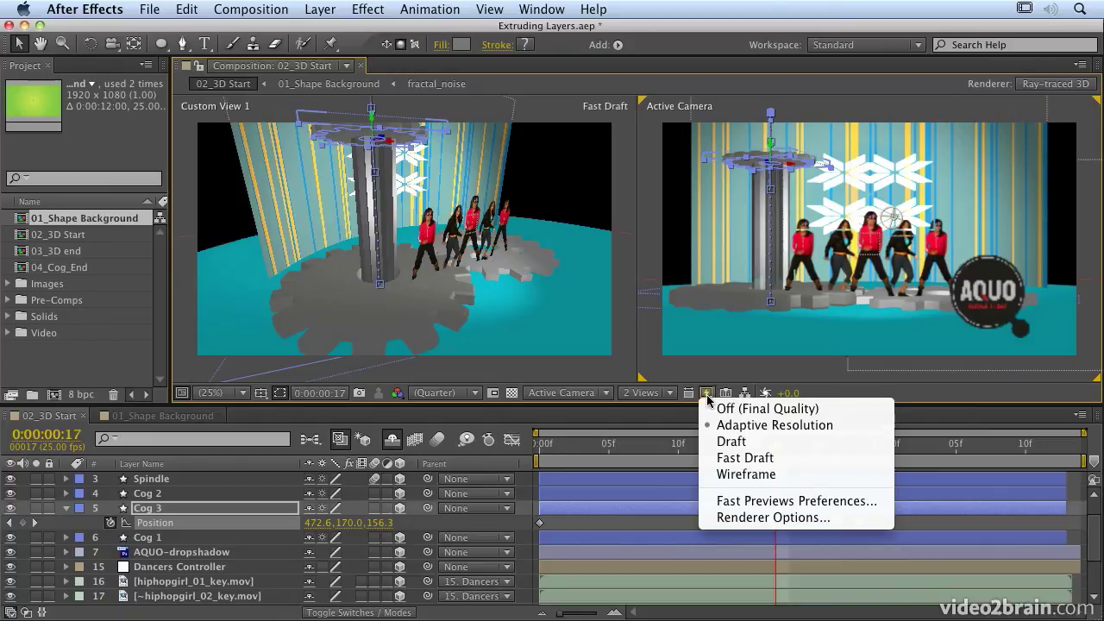
click(751, 458)
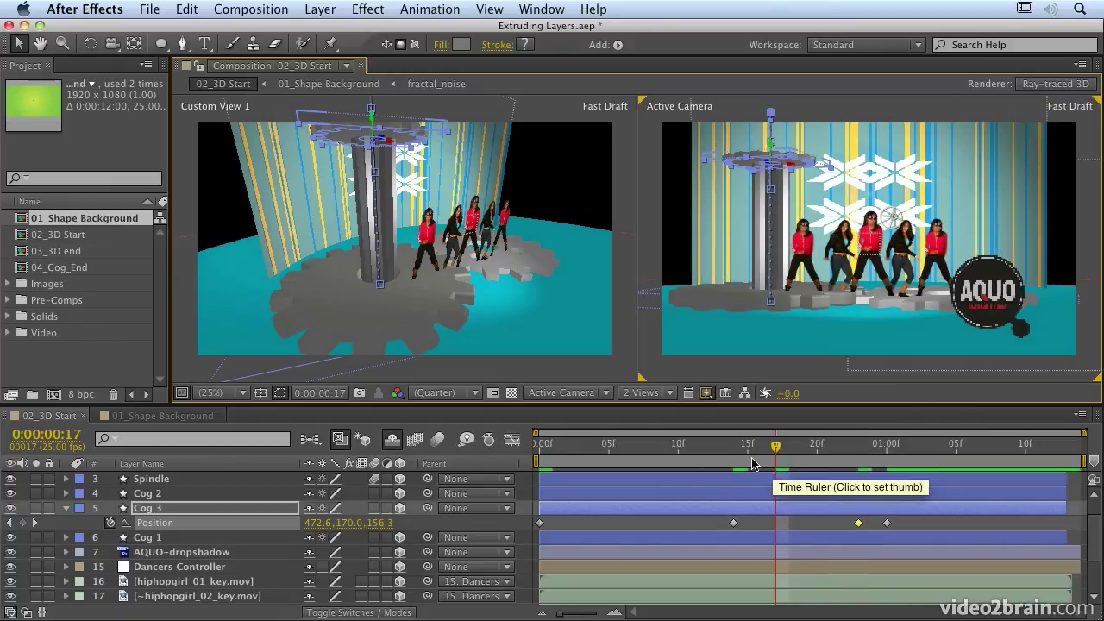
drag(759, 446, 789, 429)
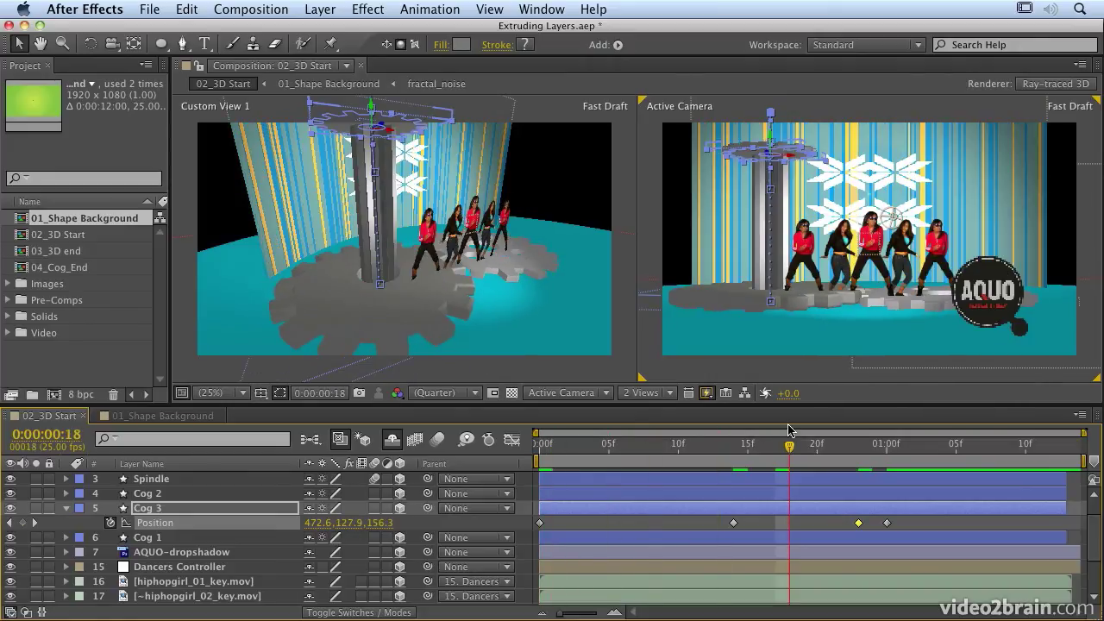